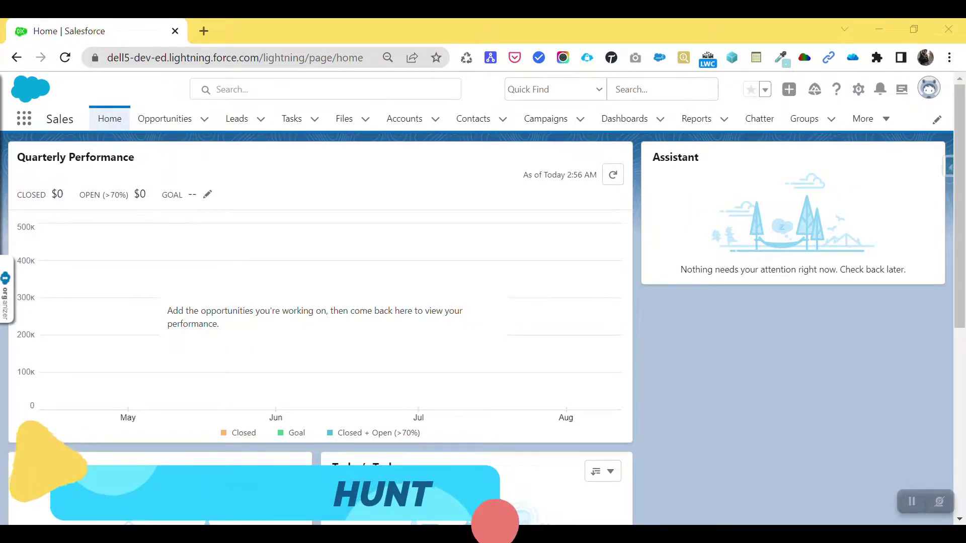
# Step: Open Salesforce Setup and find the Flows page by searching for "flow"
pyautogui.hotkey('alt', 'Tab')
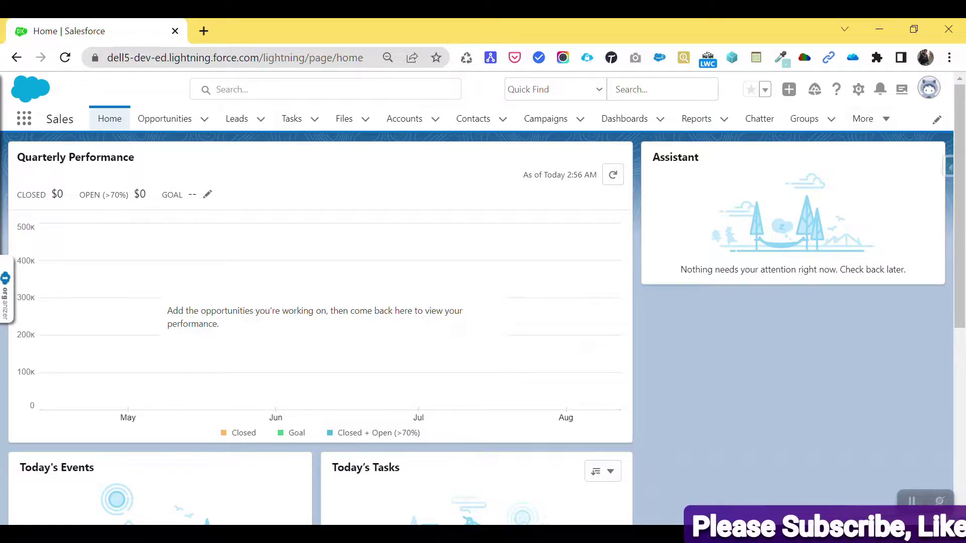
pyautogui.click(858, 89)
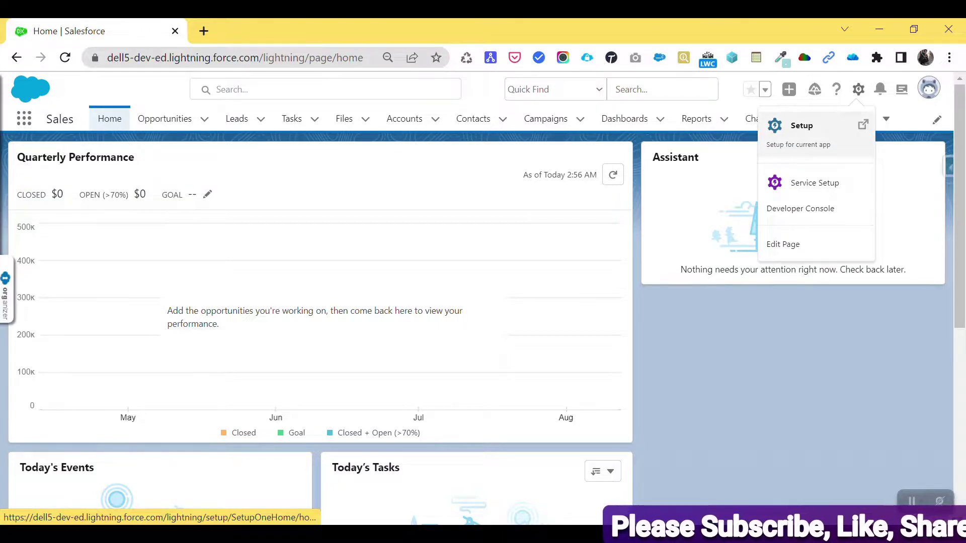
pyautogui.click(801, 125)
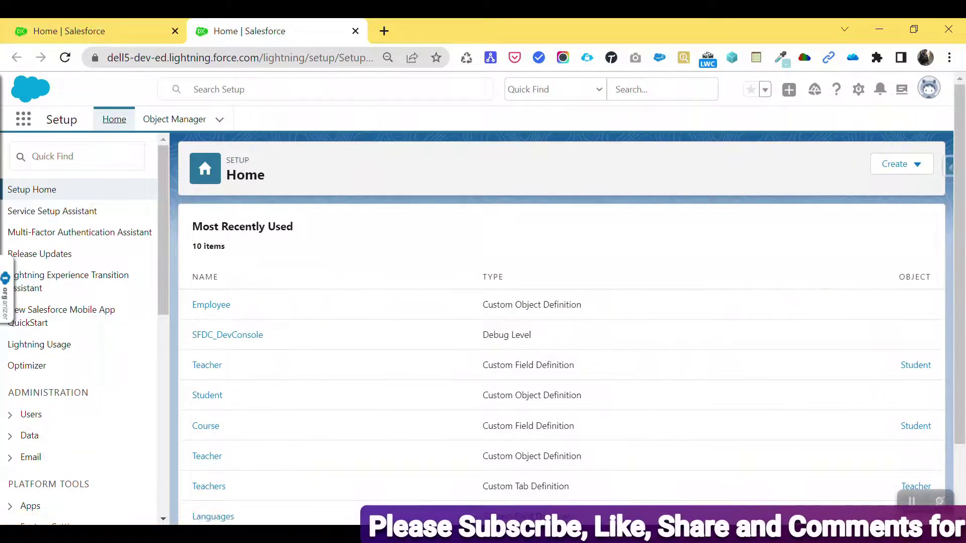
pyautogui.click(76, 156)
pyautogui.write('flow')
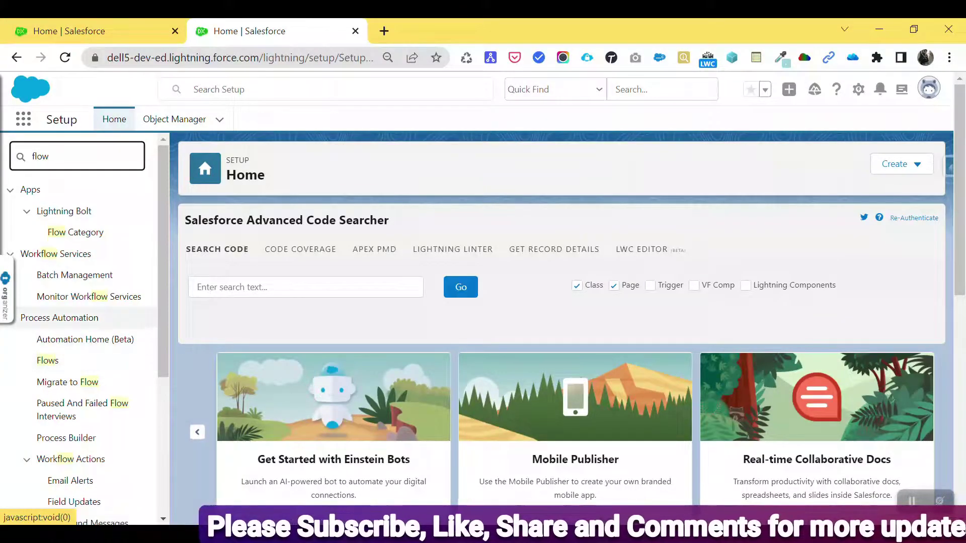
pyautogui.click(47, 360)
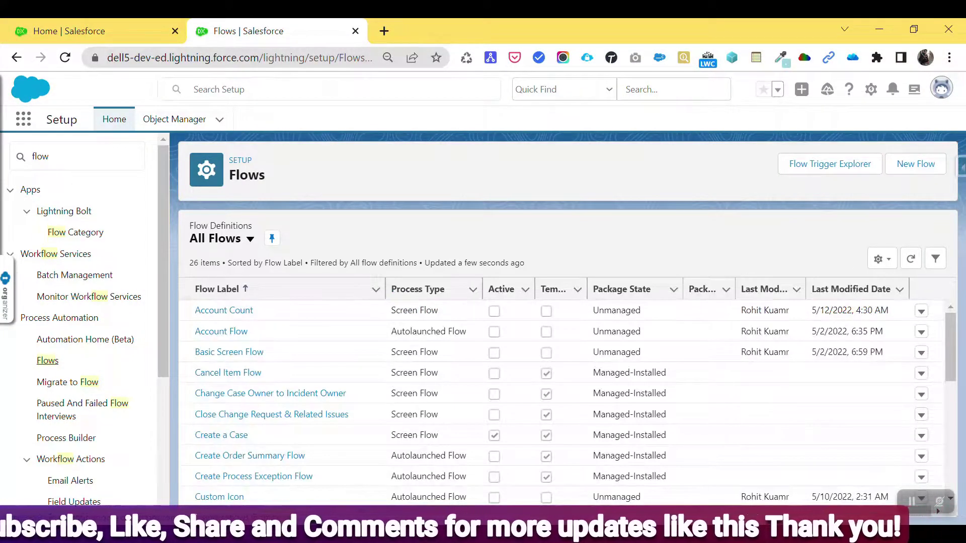
# Step: Create a new Screen Flow and add a Screen element labelled Screen1 with the API name Screen1
pyautogui.click(914, 163)
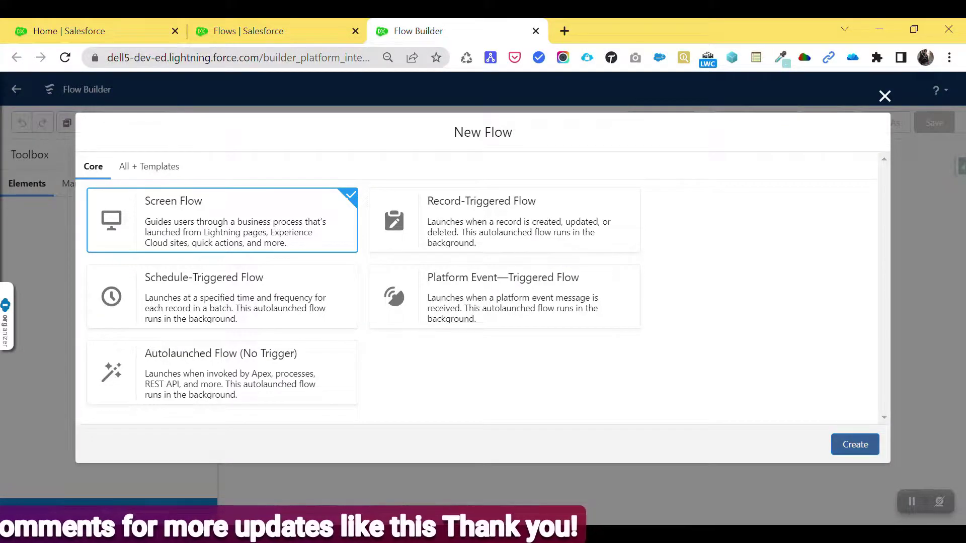
pyautogui.click(855, 444)
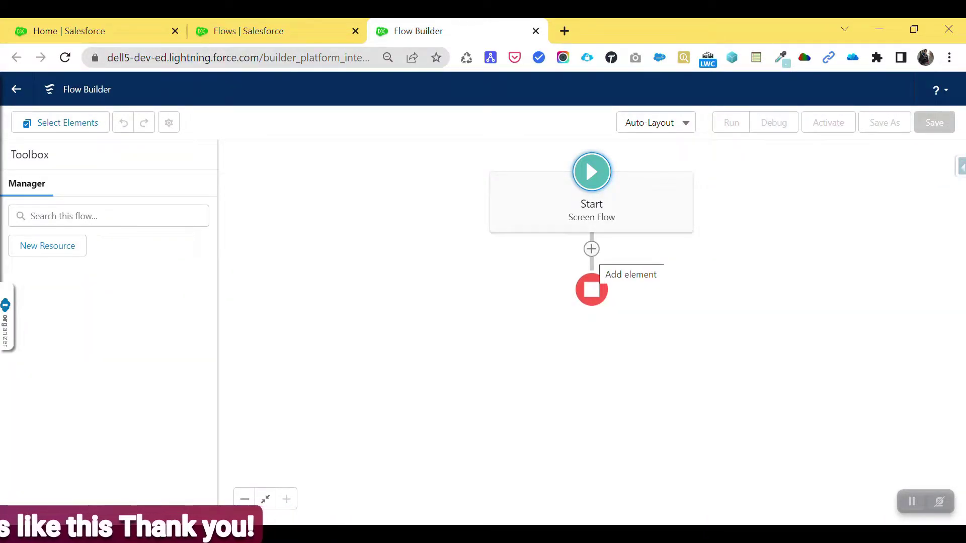
pyautogui.click(592, 248)
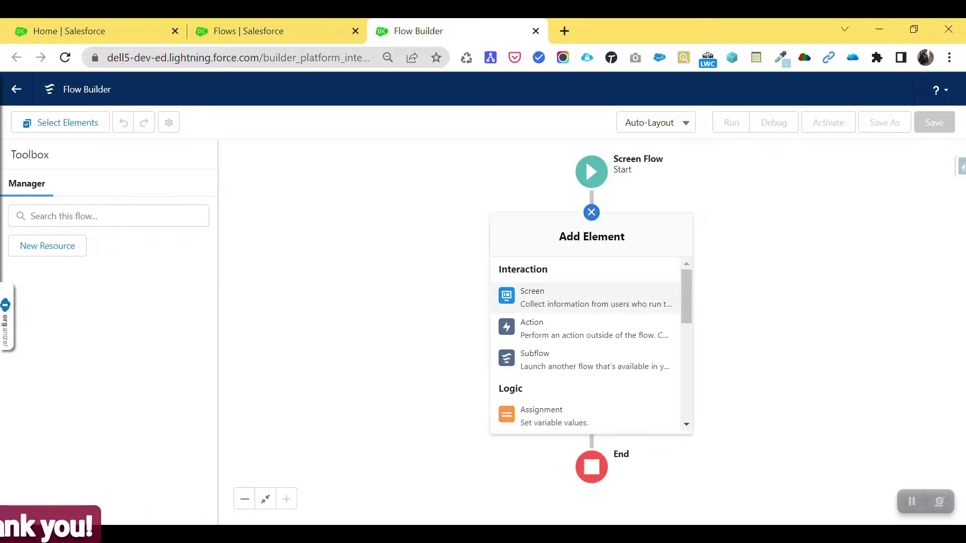
pyautogui.click(589, 301)
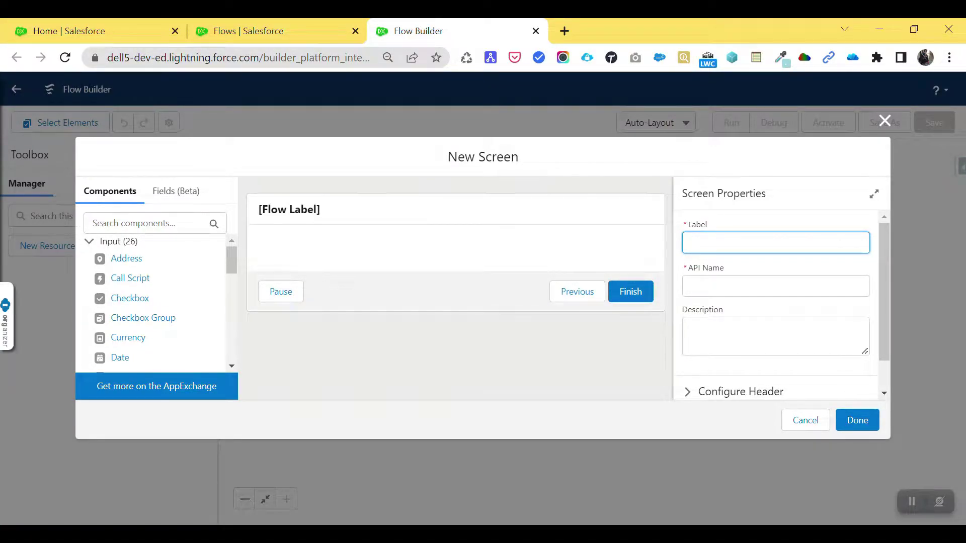
pyautogui.write('Screen1')
pyautogui.press('Tab')
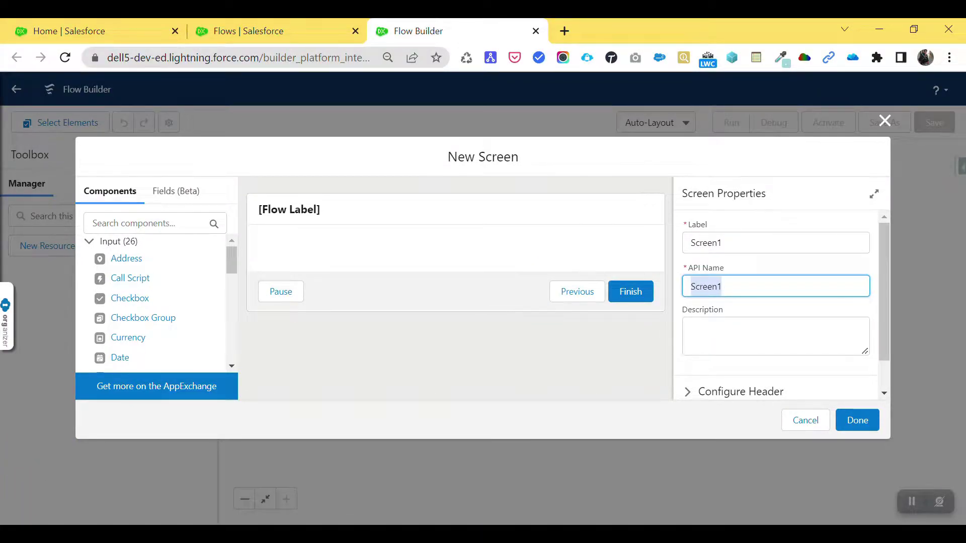
# Step: Find the Lookup input component, add it to Screen1 and review its configurable properties
pyautogui.click(133, 223)
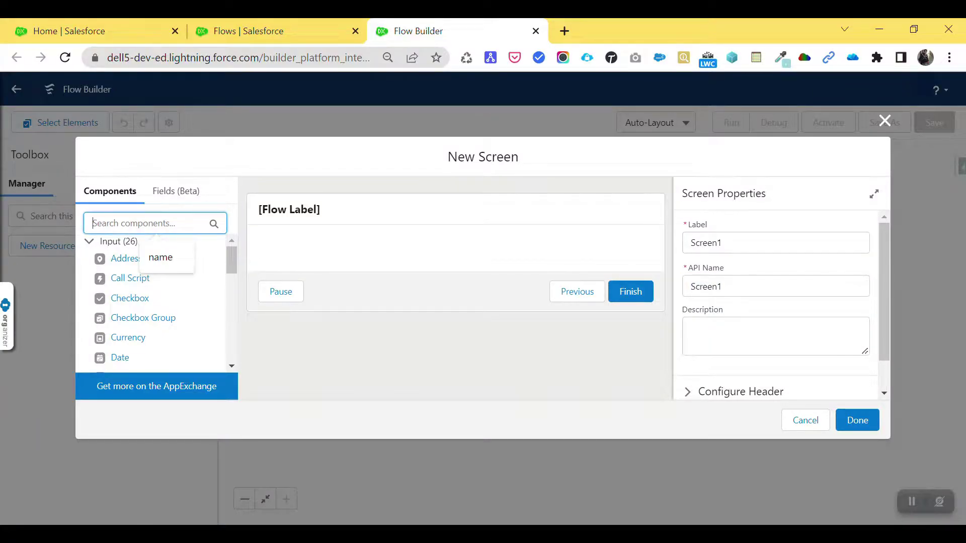
pyautogui.write('l')
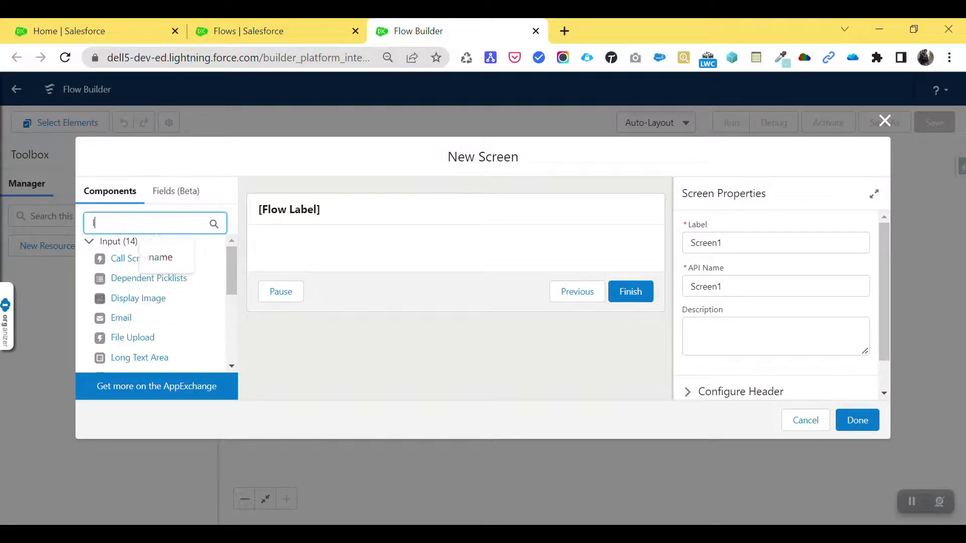
pyautogui.write('oo')
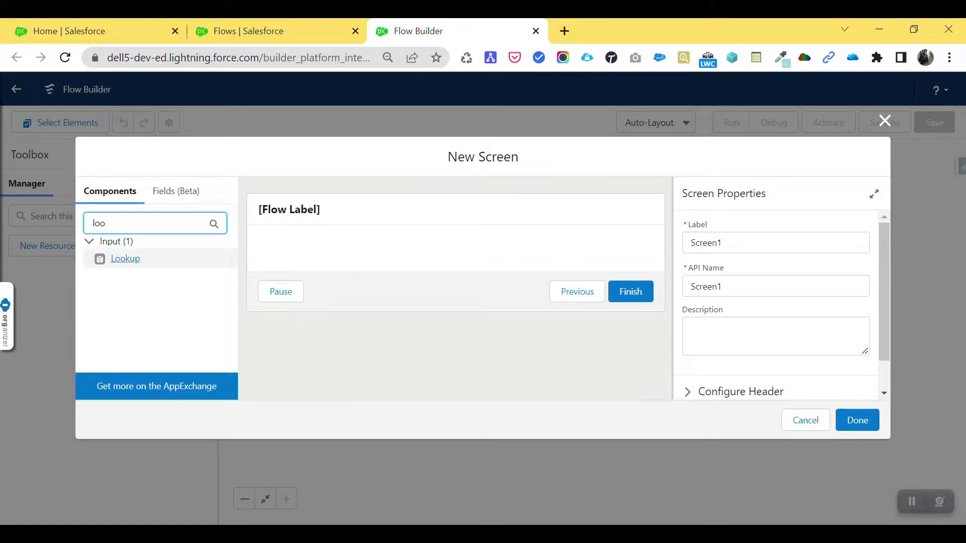
pyautogui.moveTo(125, 259); pyautogui.dragTo(320, 250)
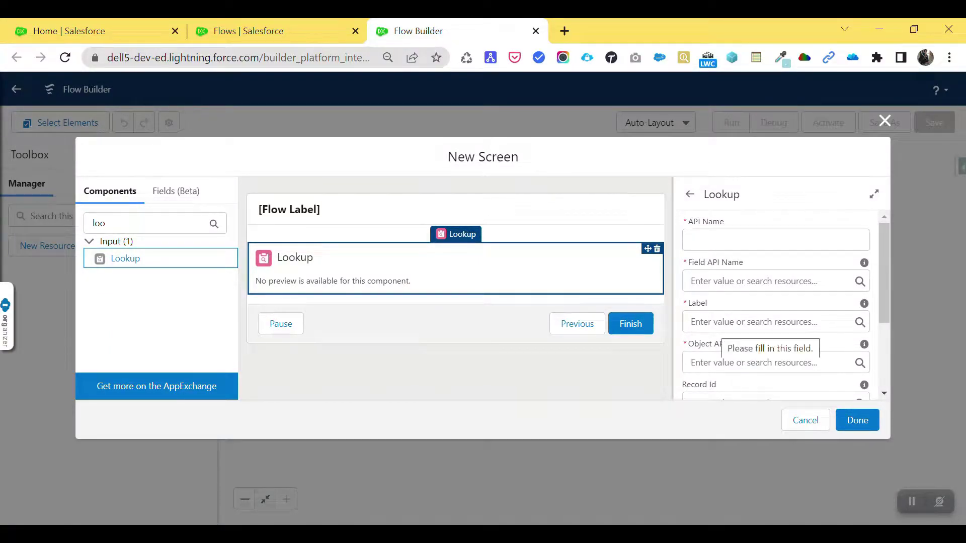
pyautogui.scroll(-2, 777, 302)
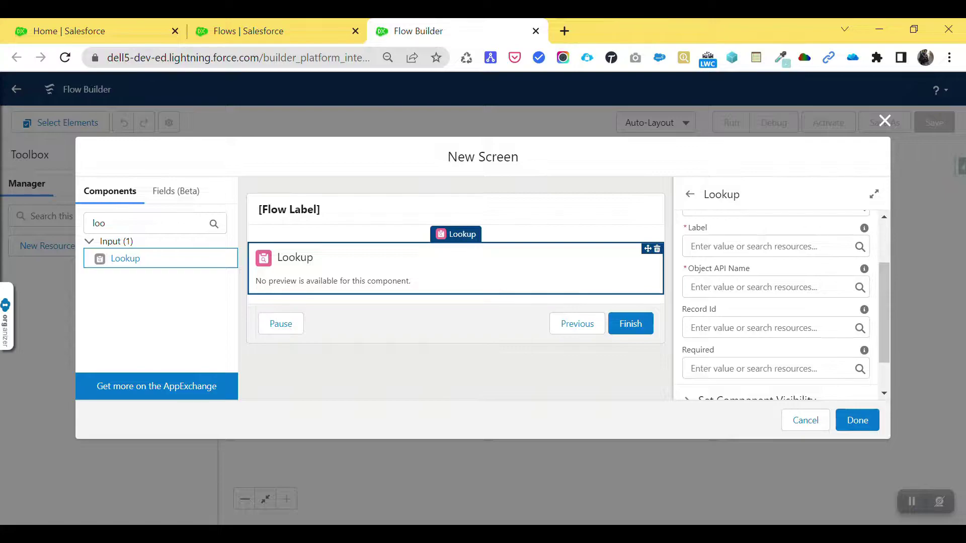
pyautogui.scroll(-1, 778, 302)
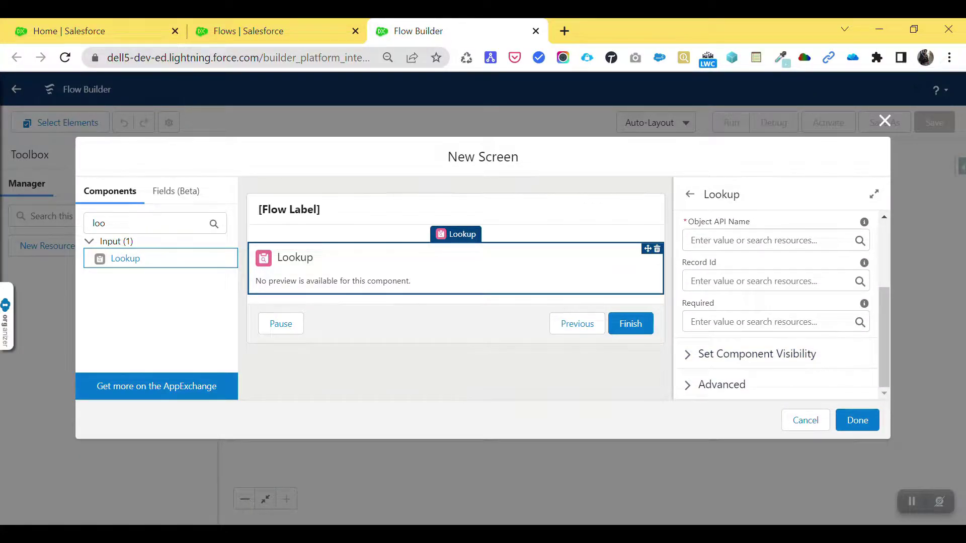
pyautogui.scroll(3, 778, 302)
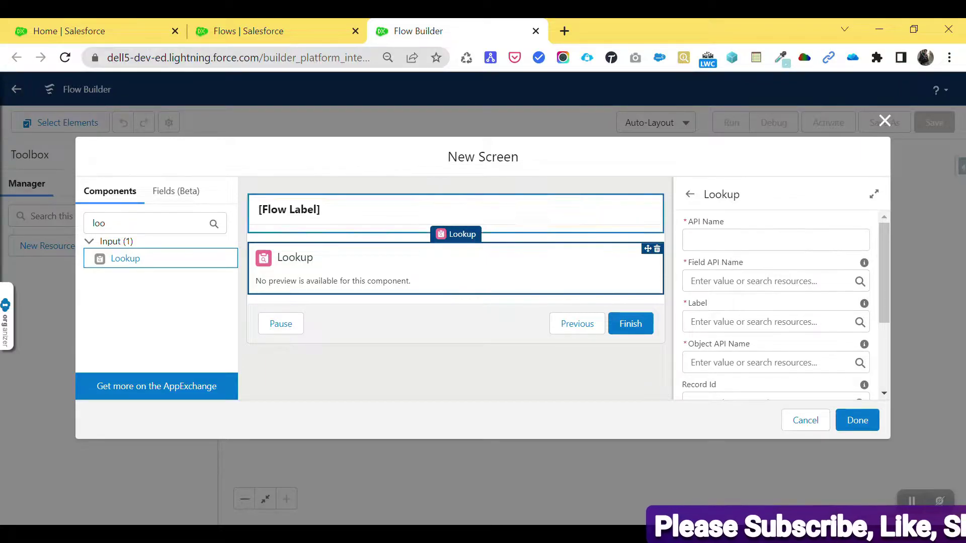
# Step: Open the Account object's setup from the Accounts list and examine its API name and its fields and relationships
pyautogui.click(71, 31)
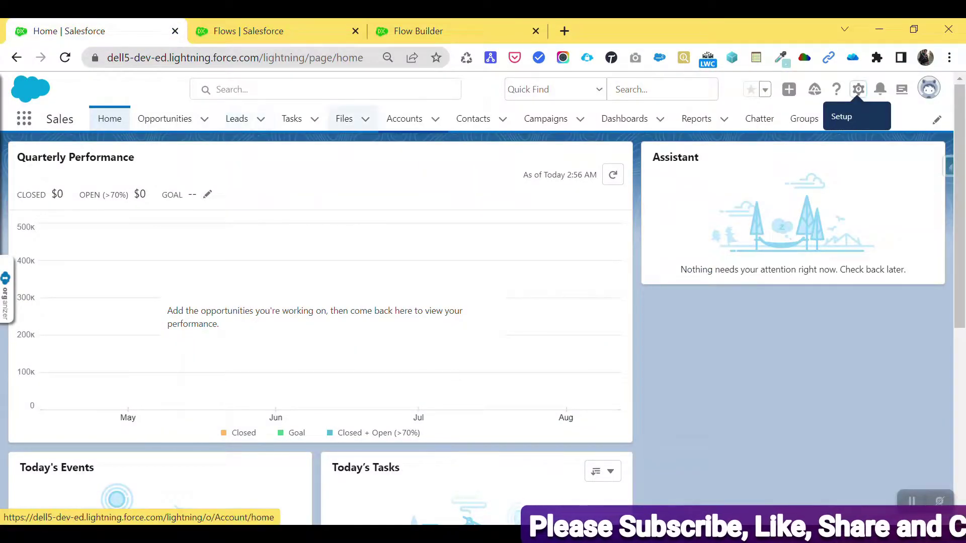
pyautogui.click(404, 118)
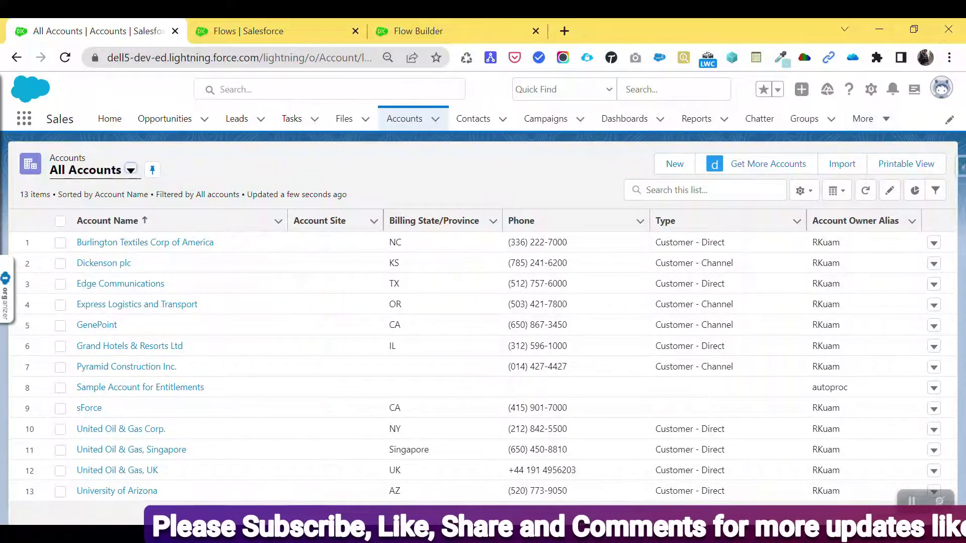
pyautogui.click(871, 89)
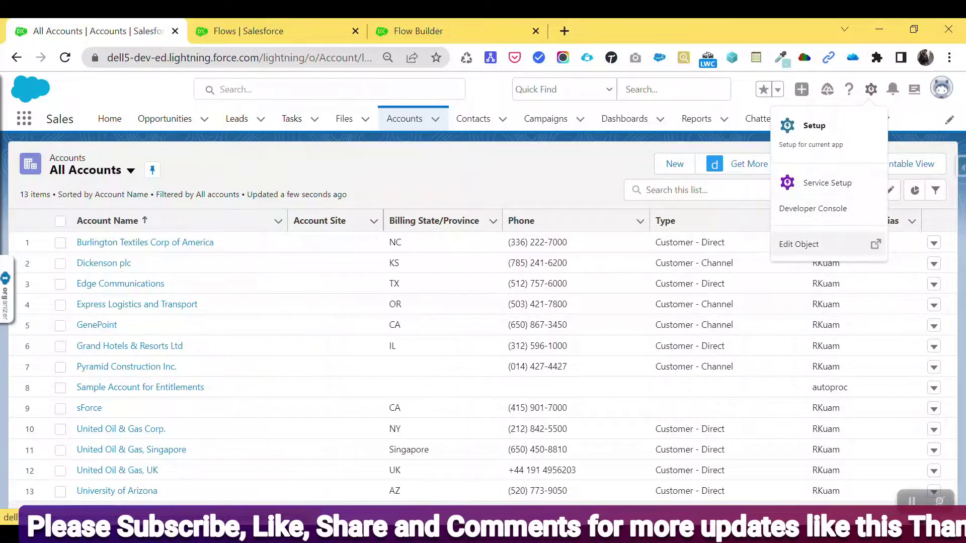
pyautogui.click(805, 244)
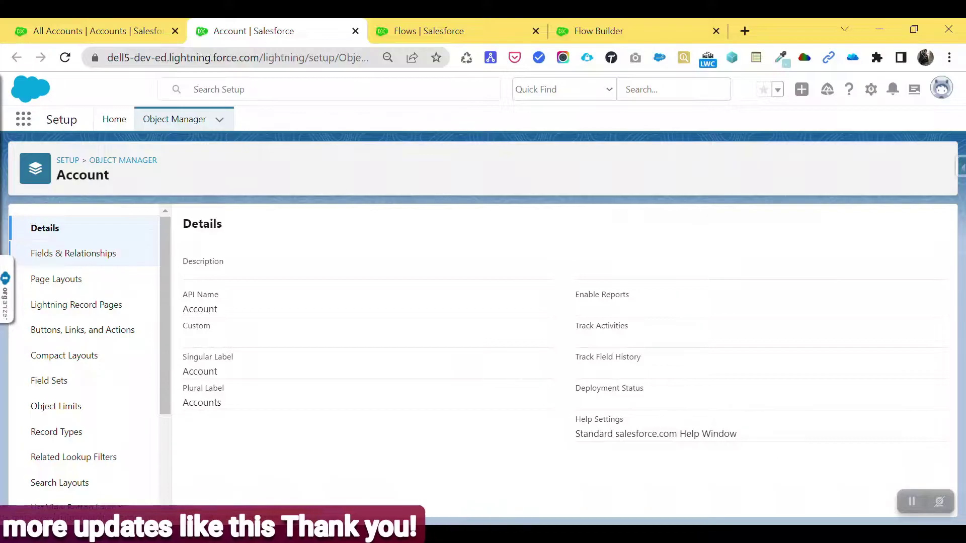
pyautogui.moveTo(218, 309); pyautogui.dragTo(182, 309)
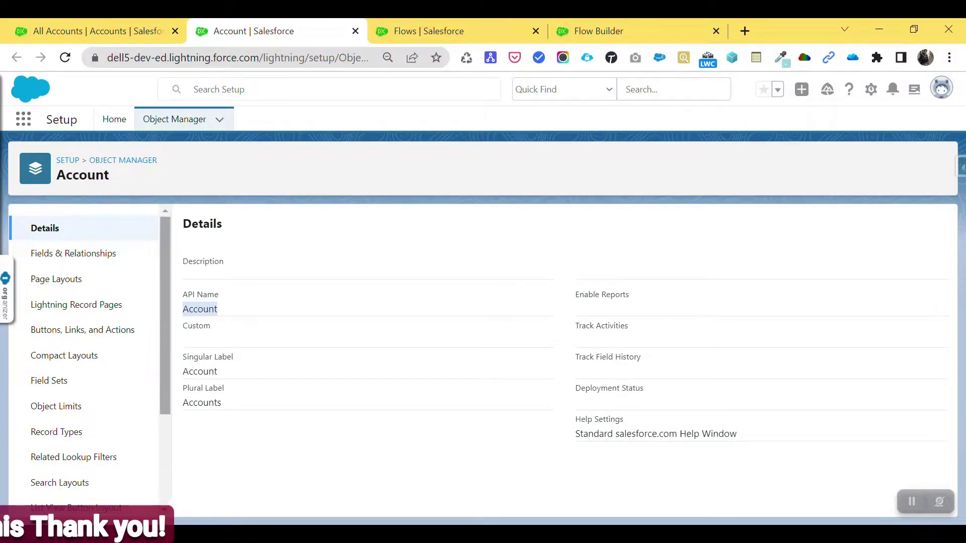
pyautogui.click(73, 253)
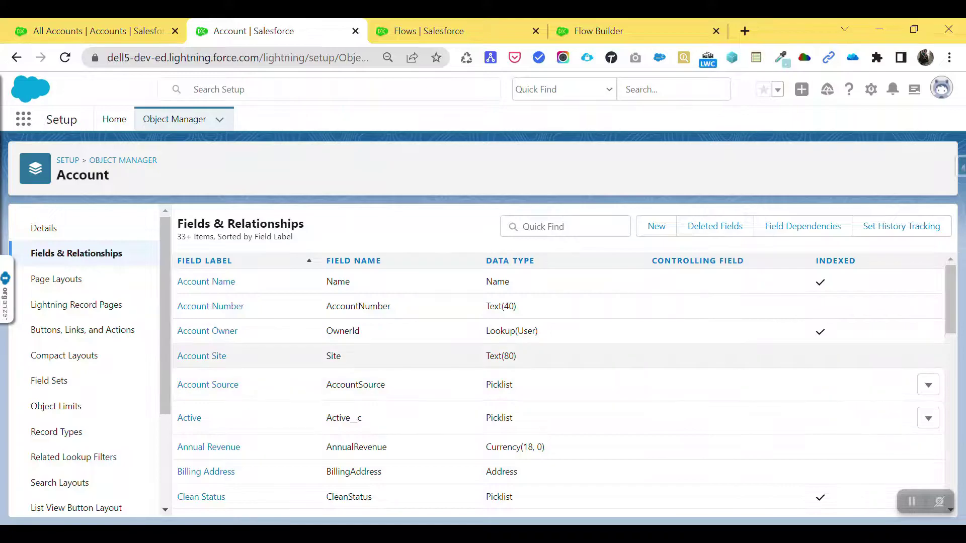
pyautogui.scroll(-3, 554, 362)
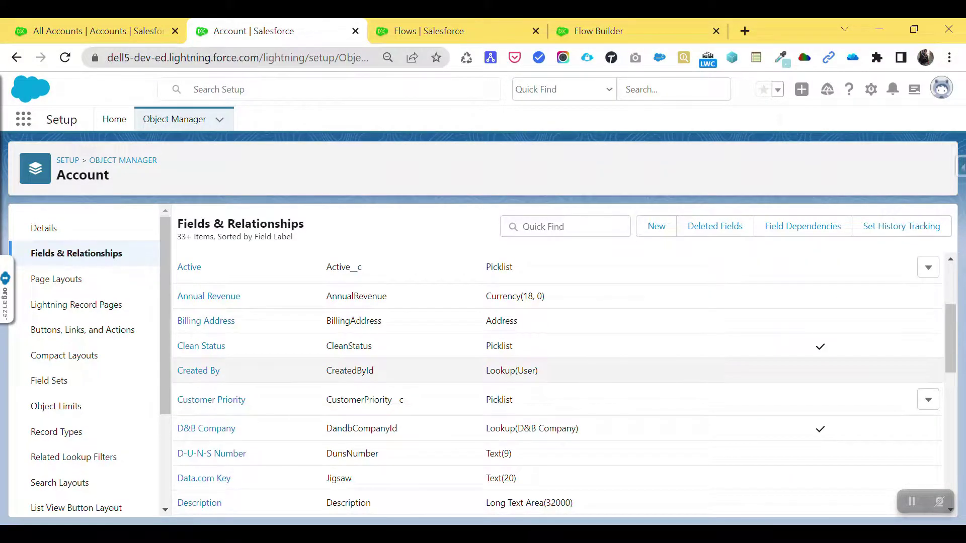
pyautogui.scroll(-3, 553, 362)
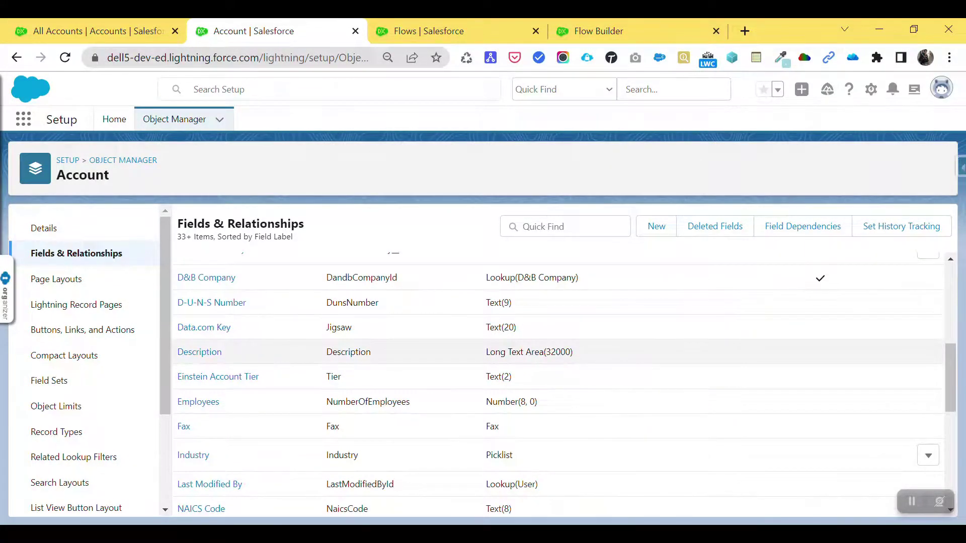
pyautogui.scroll(6, 554, 352)
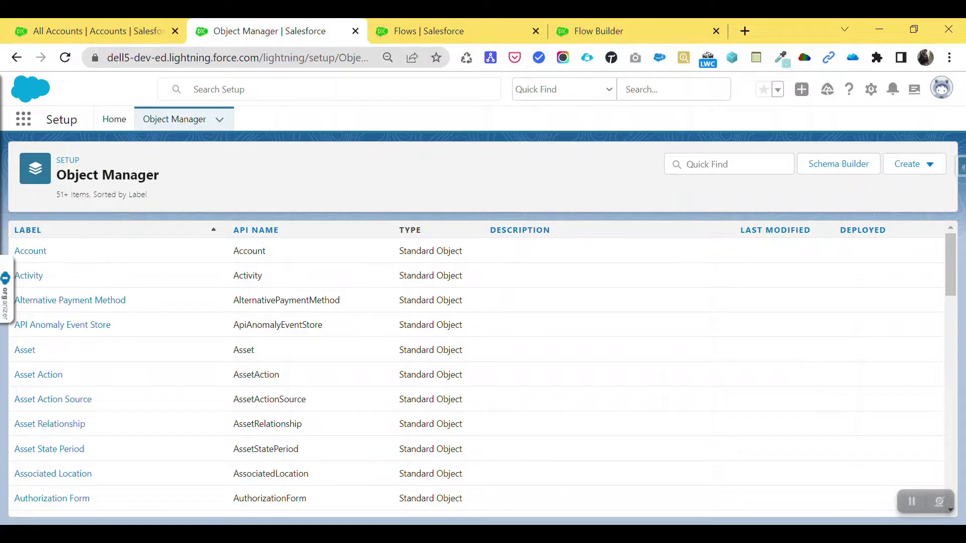
# Step: Find the Contact object in Object Manager and check the field name of its account lookup
pyautogui.click(729, 164)
pyautogui.write('contact')
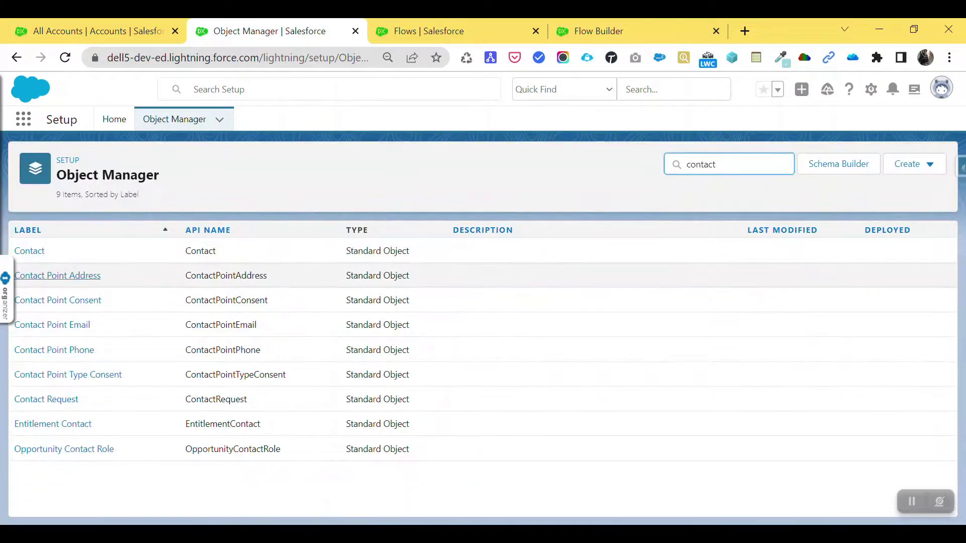
pyautogui.click(29, 250)
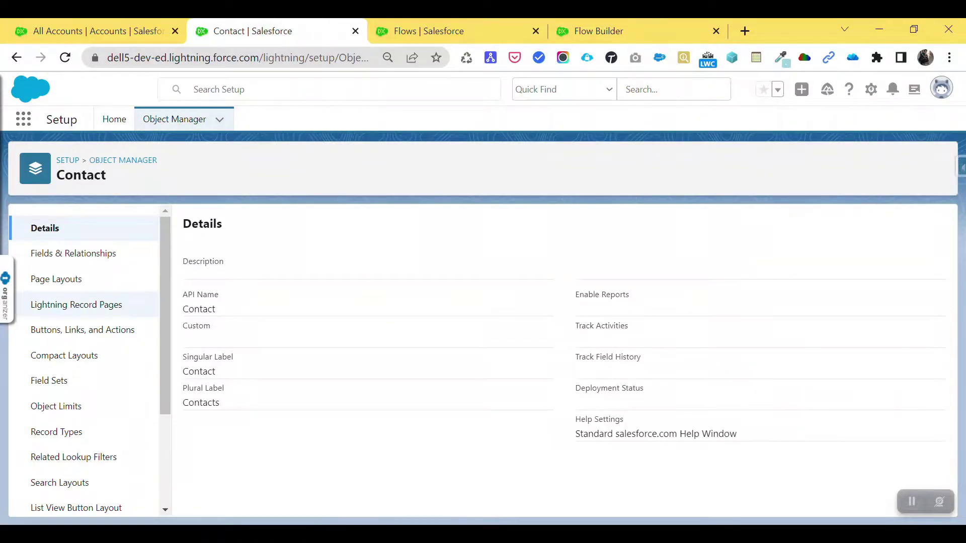
pyautogui.click(76, 253)
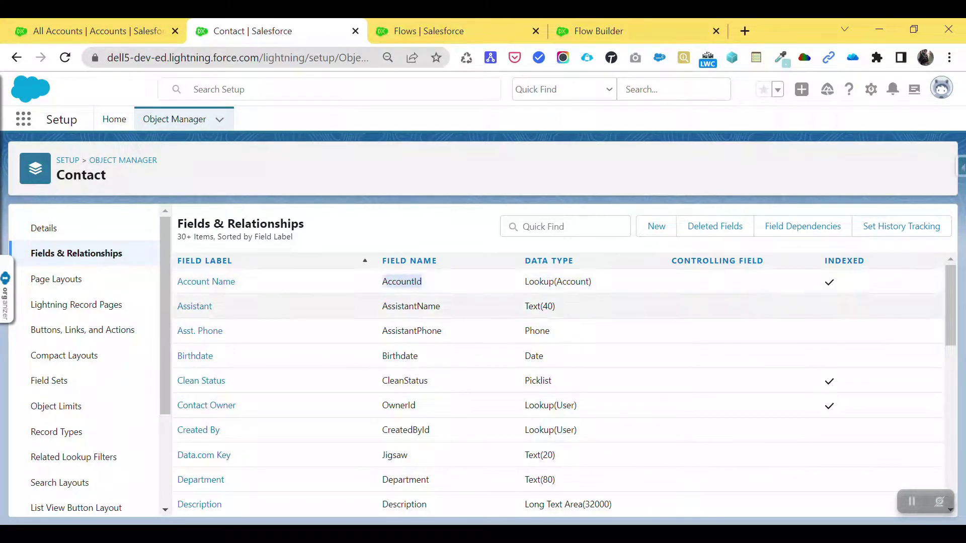
# Step: Return to the flow's new screen and set the Lookup component's API Name to AccountName
pyautogui.click(598, 30)
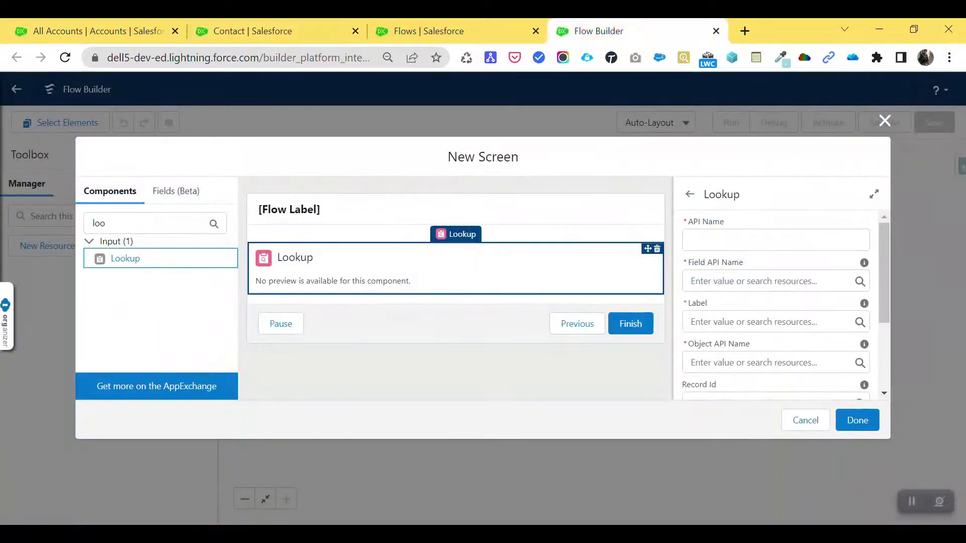
pyautogui.click(775, 240)
pyautogui.write('Account Name')
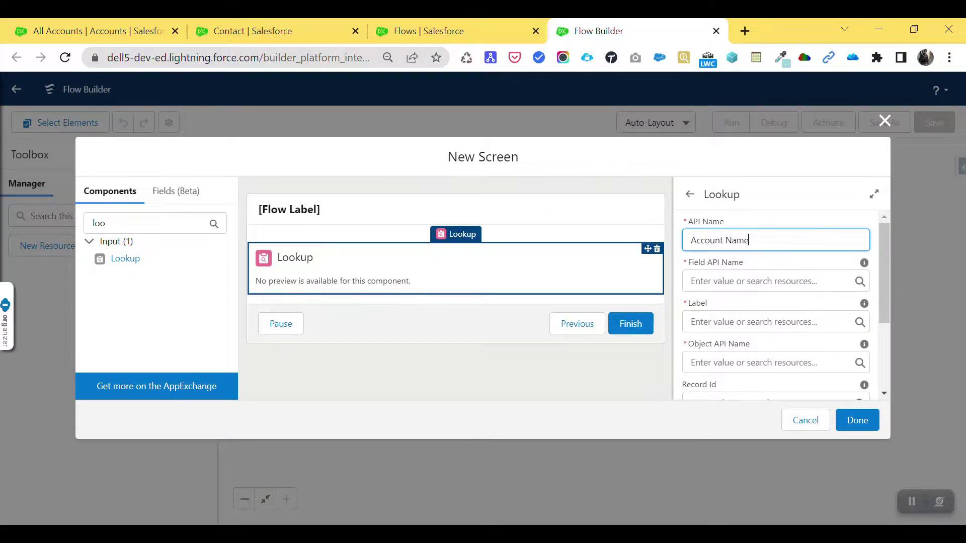
pyautogui.press('Tab')
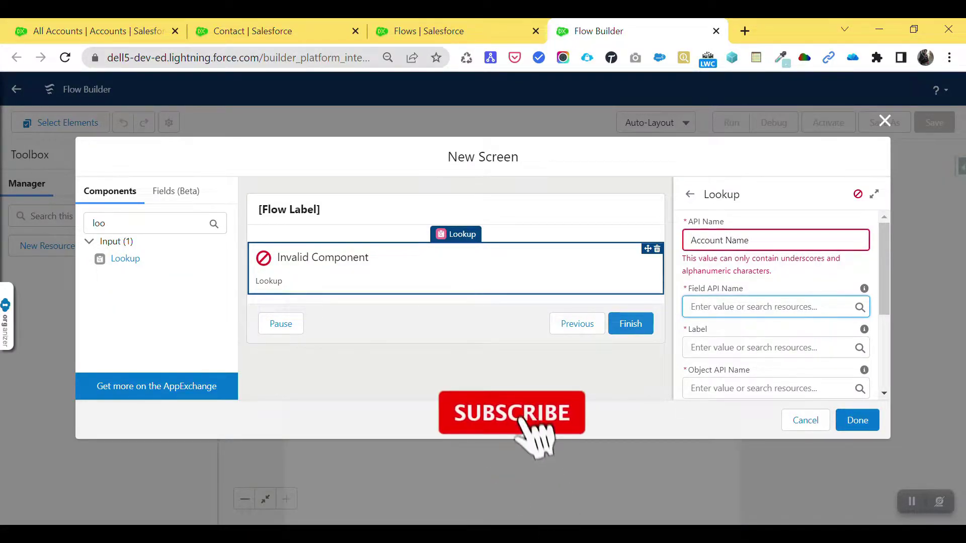
pyautogui.click(722, 240)
pyautogui.press('BackSpace')
pyautogui.press('Tab')
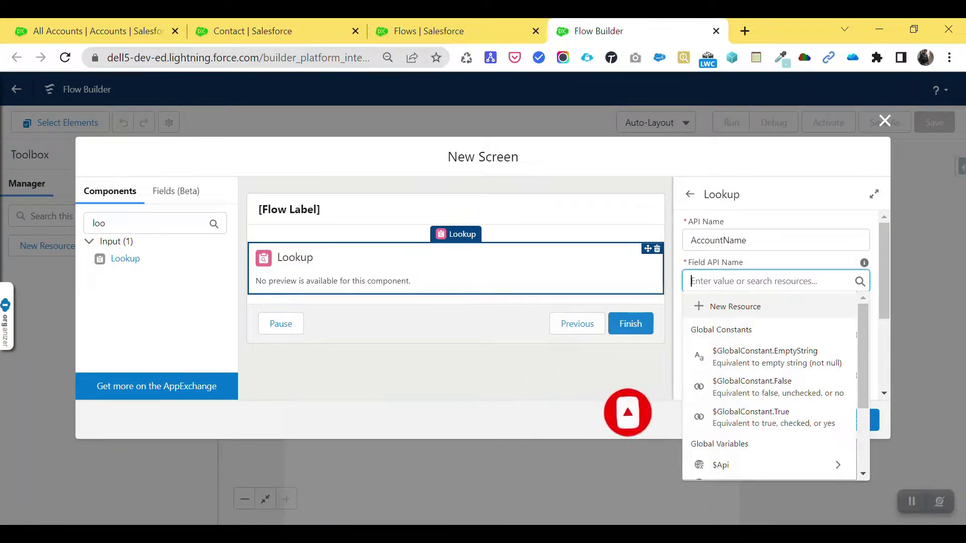
# Step: Set the Lookup component's Field API Name to AccountId
pyautogui.write('AccountId')
pyautogui.press('Tab')
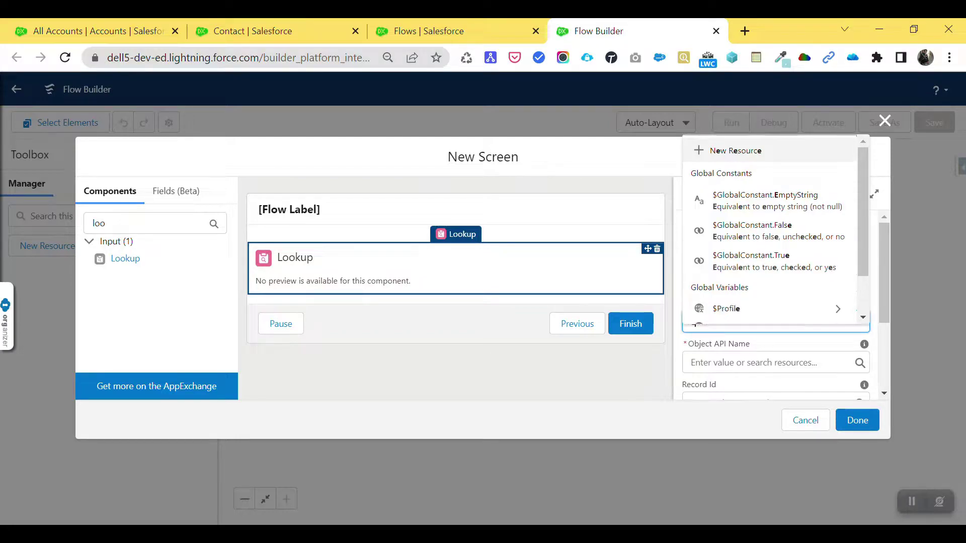
pyautogui.write('Enter Acc')
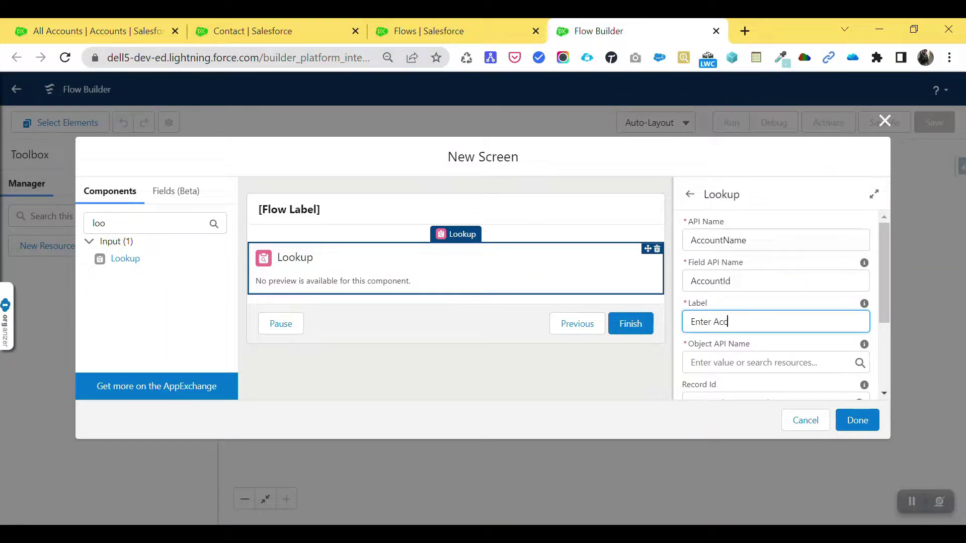
pyautogui.write('ount Name')
pyautogui.hotkey('ctrl', 'a')
pyautogui.press('BackSpace')
pyautogui.write('Enter')
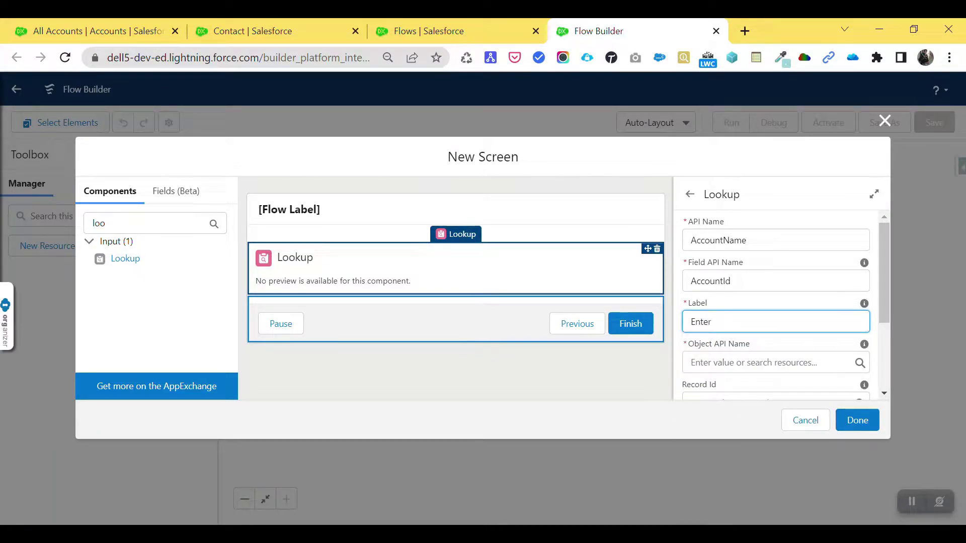
pyautogui.write(' Contact')
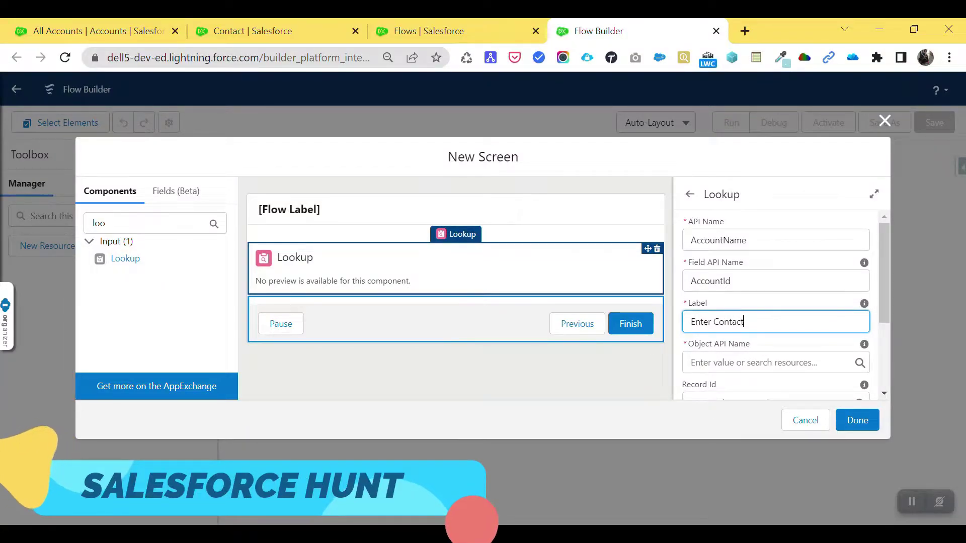
pyautogui.press('BackSpace')
pyautogui.press('BackSpace')
pyautogui.press('BackSpace')
pyautogui.press('BackSpace')
pyautogui.press('BackSpace')
pyautogui.press('BackSpace')
pyautogui.press('BackSpace')
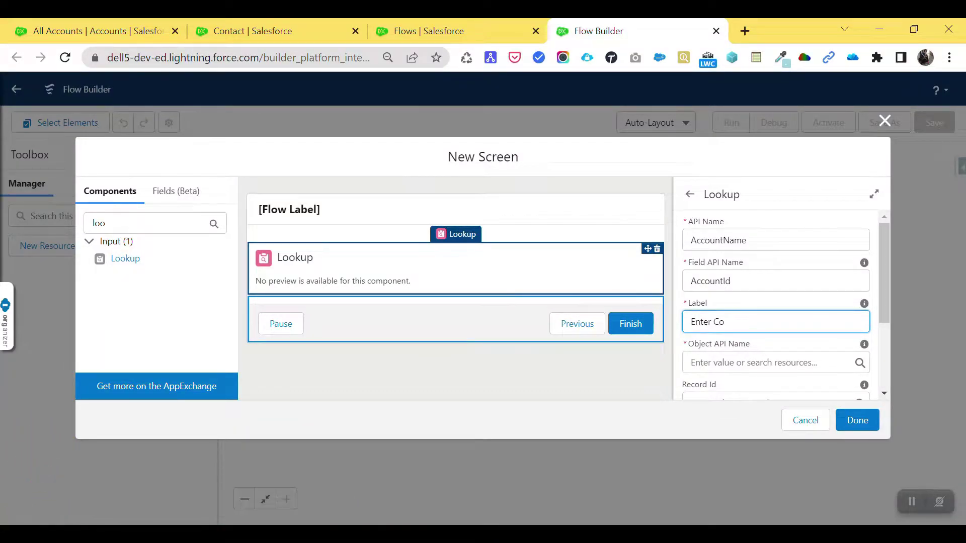
pyautogui.write('Acc')
pyautogui.press('BackSpace')
pyautogui.press('BackSpace')
pyautogui.press('BackSpace')
pyautogui.press('BackSpace')
pyautogui.press('BackSpace')
pyautogui.press('BackSpace')
pyautogui.press('BackSpace')
pyautogui.press('BackSpace')
pyautogui.press('BackSpace')
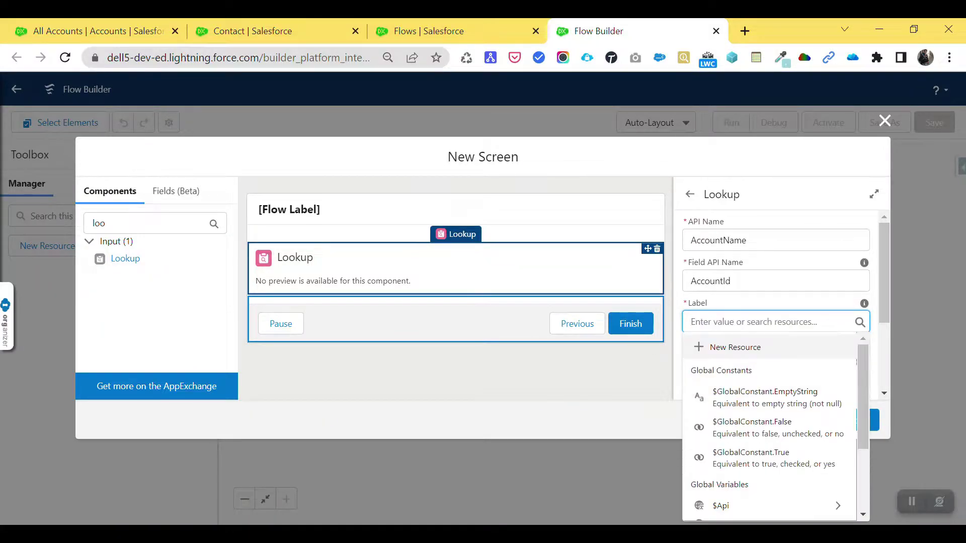
# Step: Label the Lookup component "Choose Account Name here" and set its Object API Name to Contact
pyautogui.write('Choose')
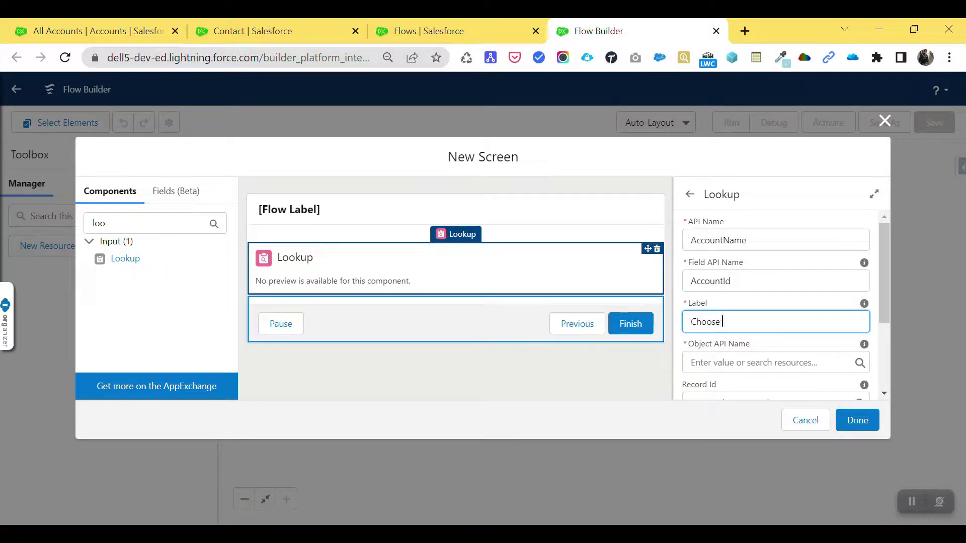
pyautogui.write(' Account Name here')
pyautogui.click(691, 363)
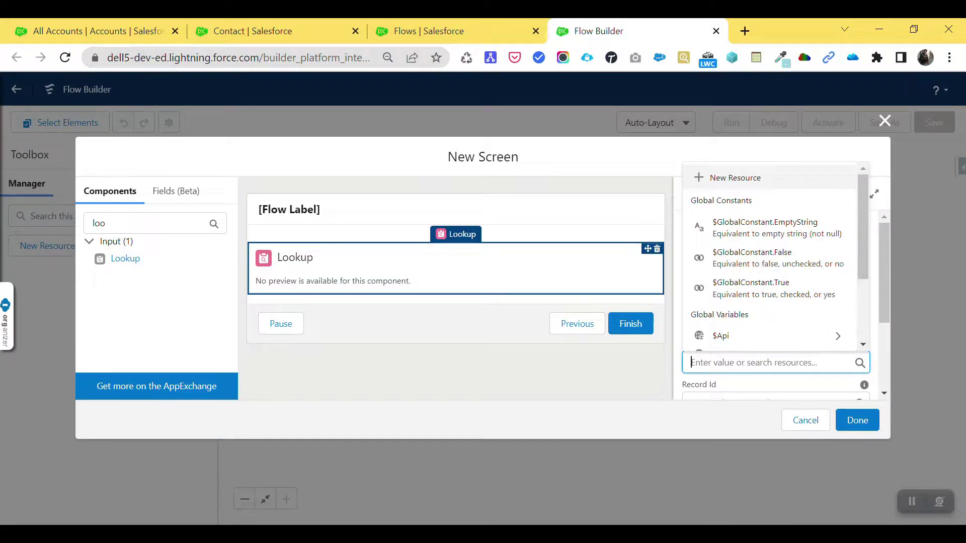
pyautogui.write('Contacts')
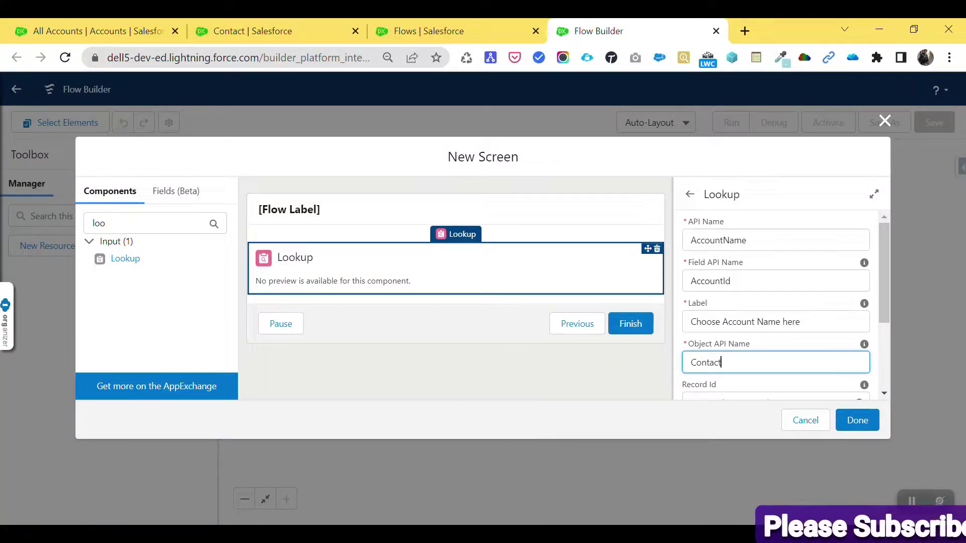
pyautogui.click(455, 367)
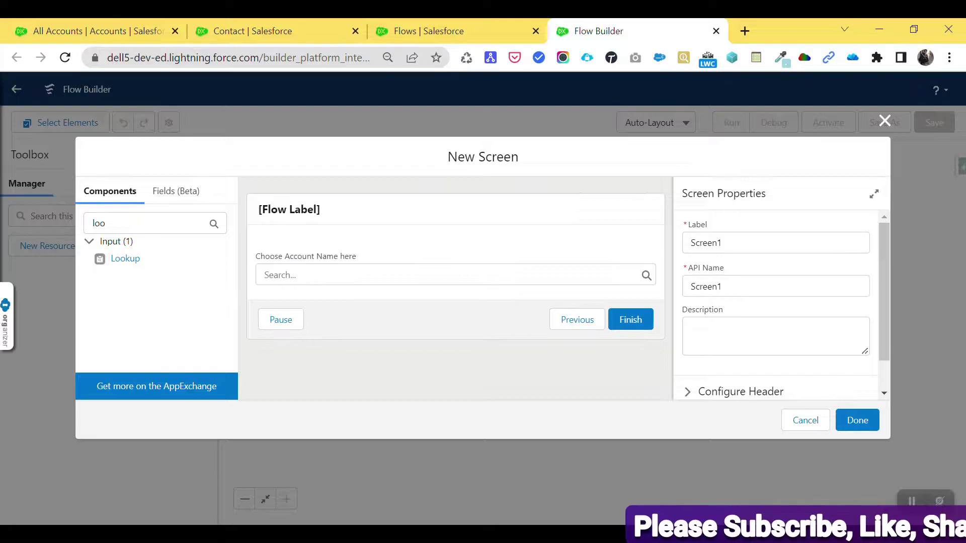
pyautogui.click(456, 267)
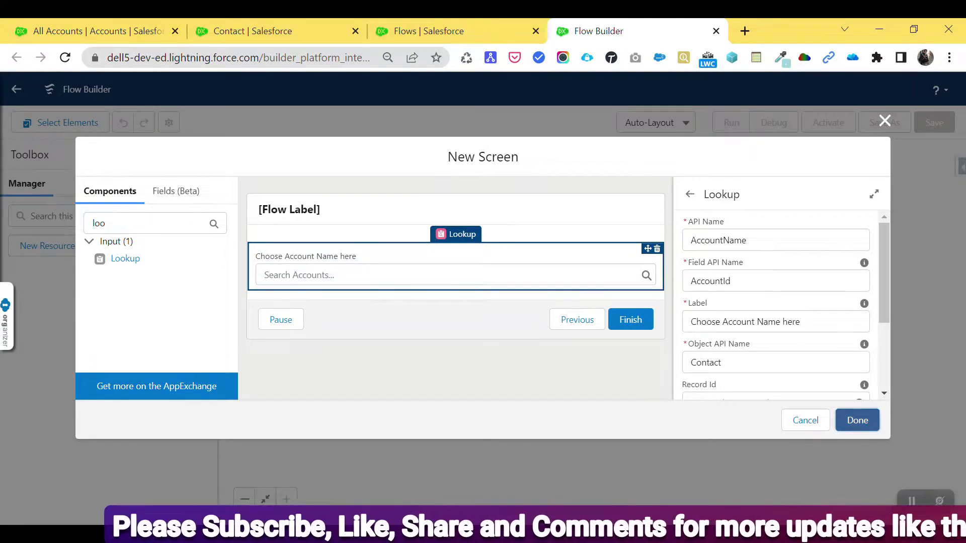
# Step: Finish Screen1 and save the flow with the label "Standard Lookup Screen Flow"
pyautogui.click(857, 420)
pyautogui.click(934, 123)
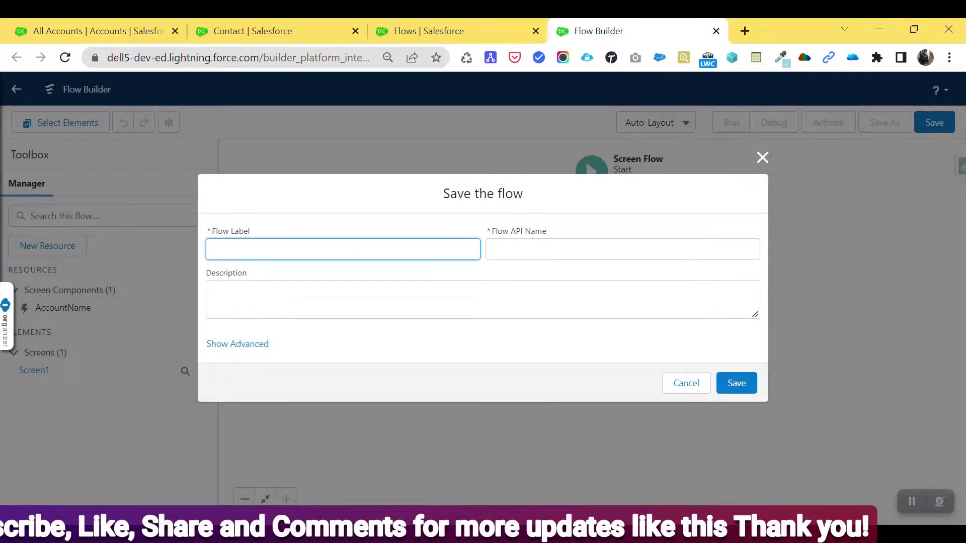
pyautogui.write('Standard ')
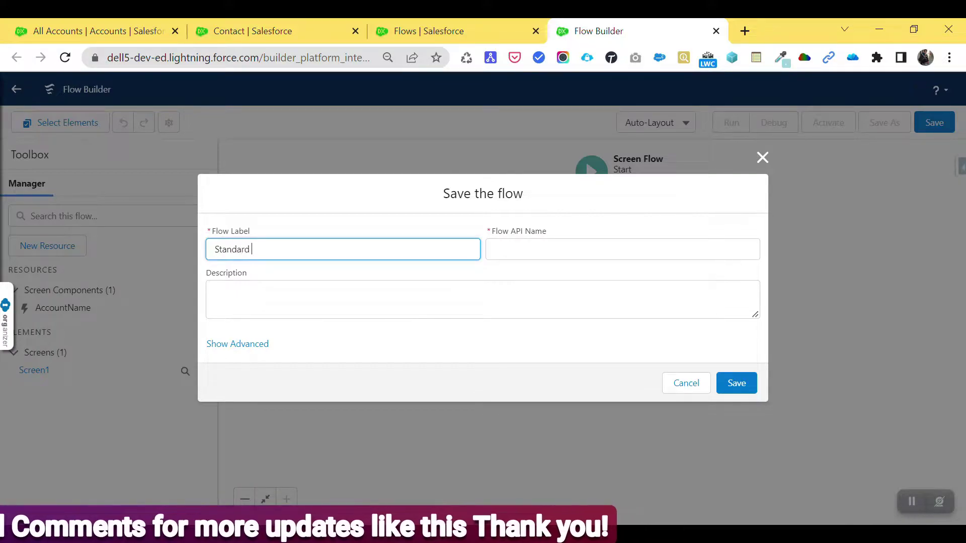
pyautogui.write('Looku')
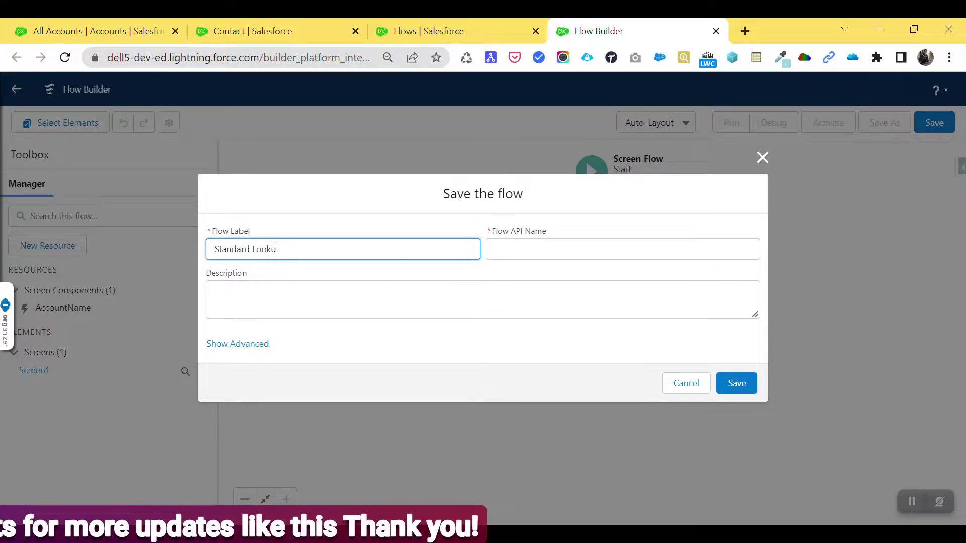
pyautogui.write('p Scr')
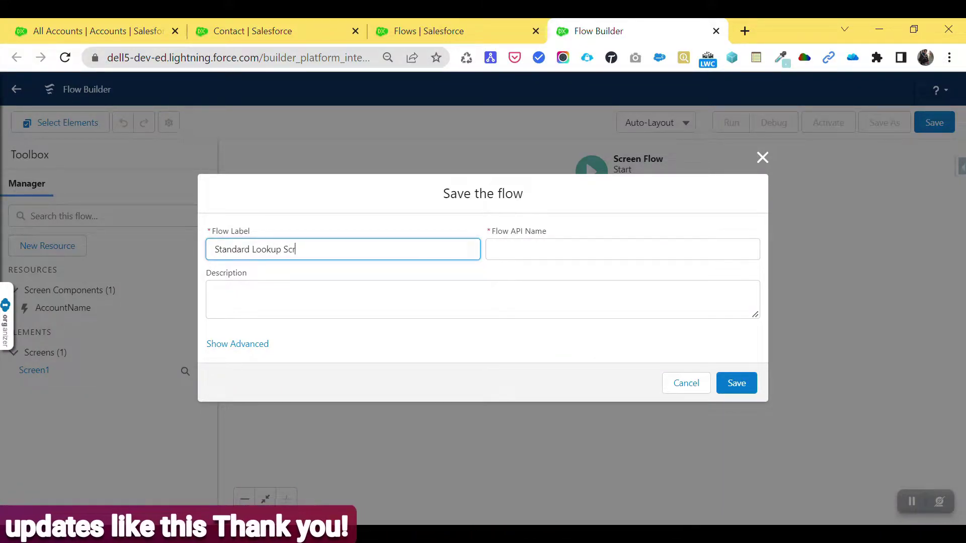
pyautogui.write('een Flow')
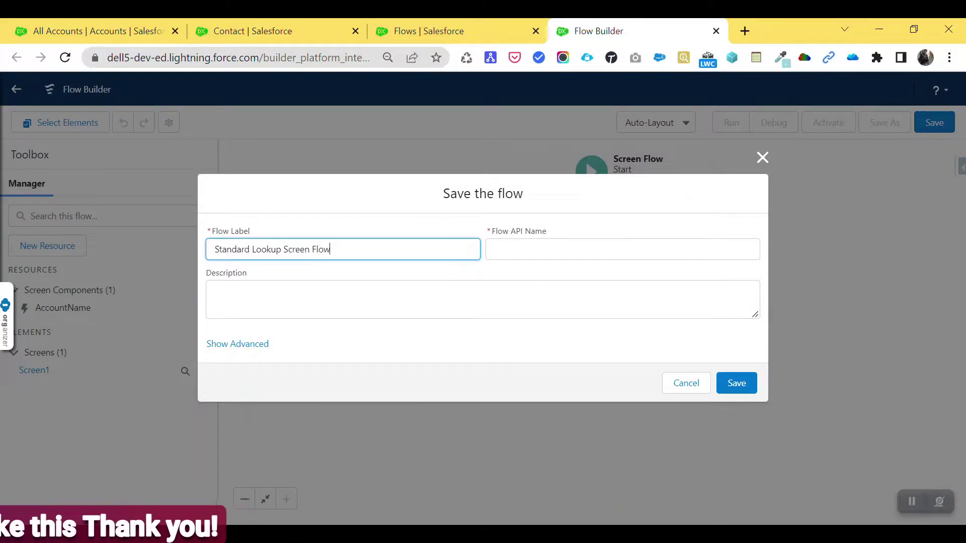
pyautogui.press('Tab')
pyautogui.click(736, 383)
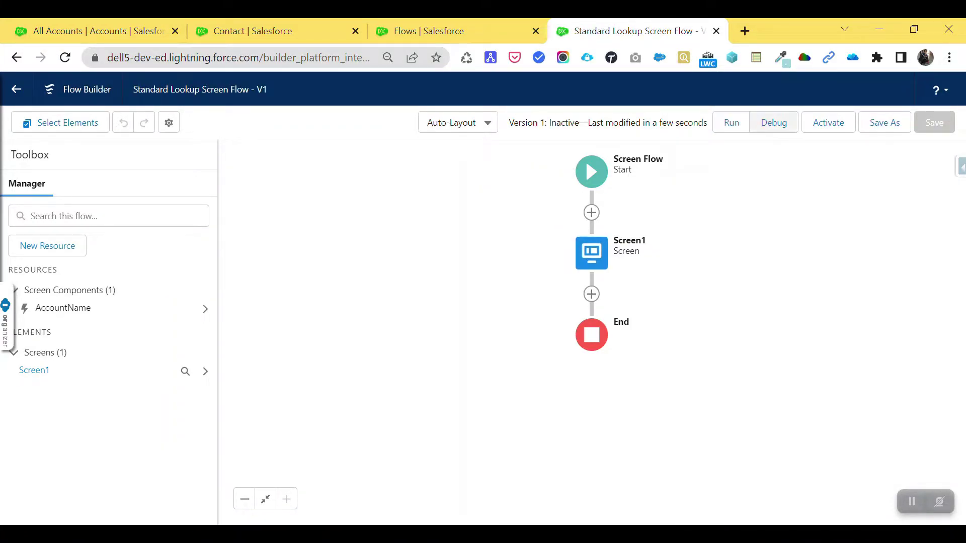
# Step: Run the flow in debug mode and examine the recent accounts offered in its account lookup
pyautogui.click(732, 122)
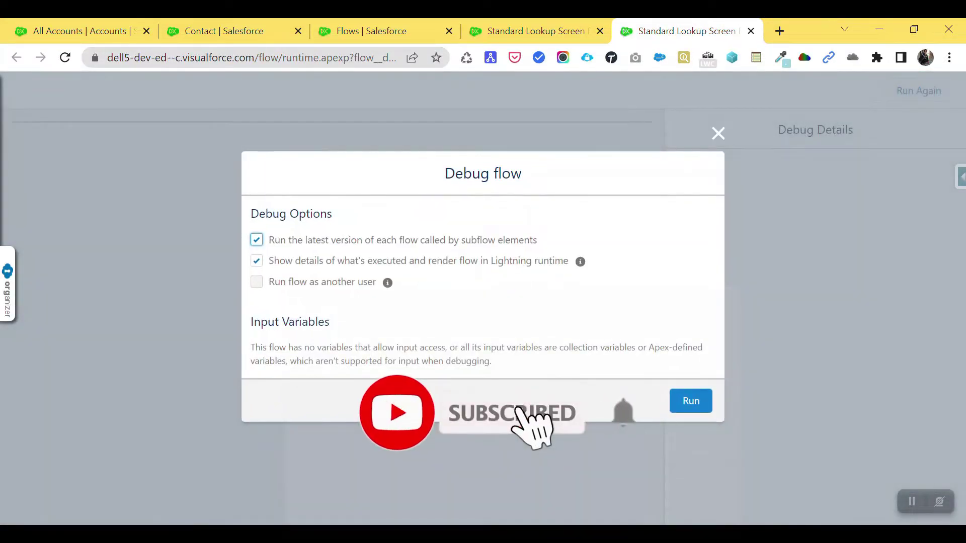
pyautogui.click(690, 401)
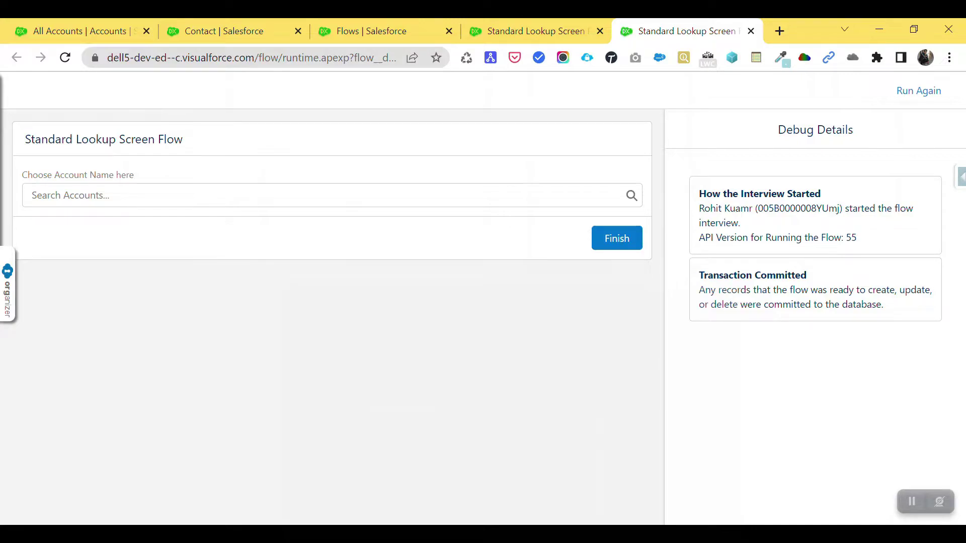
pyautogui.click(71, 196)
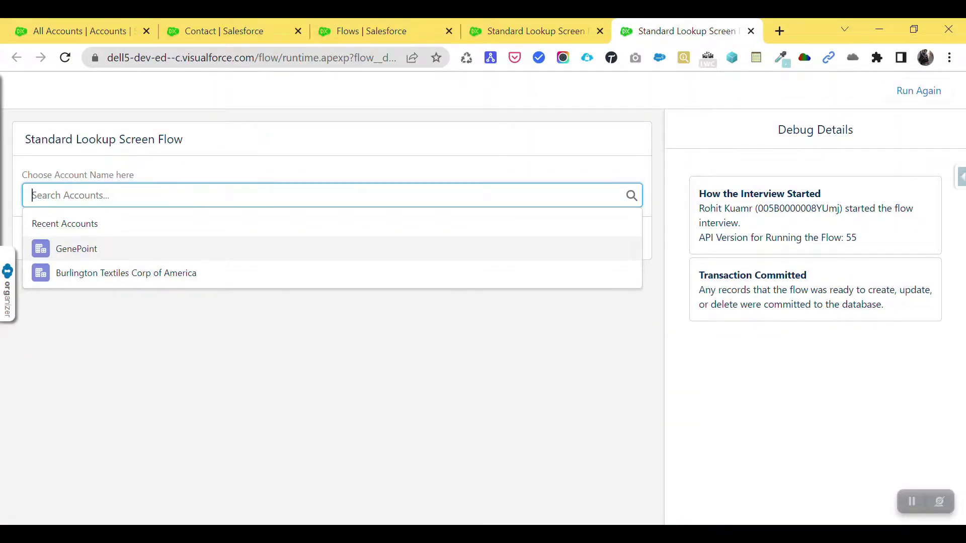
pyautogui.press('Down')
pyautogui.press('Up')
pyautogui.press('Down')
pyautogui.press('Down')
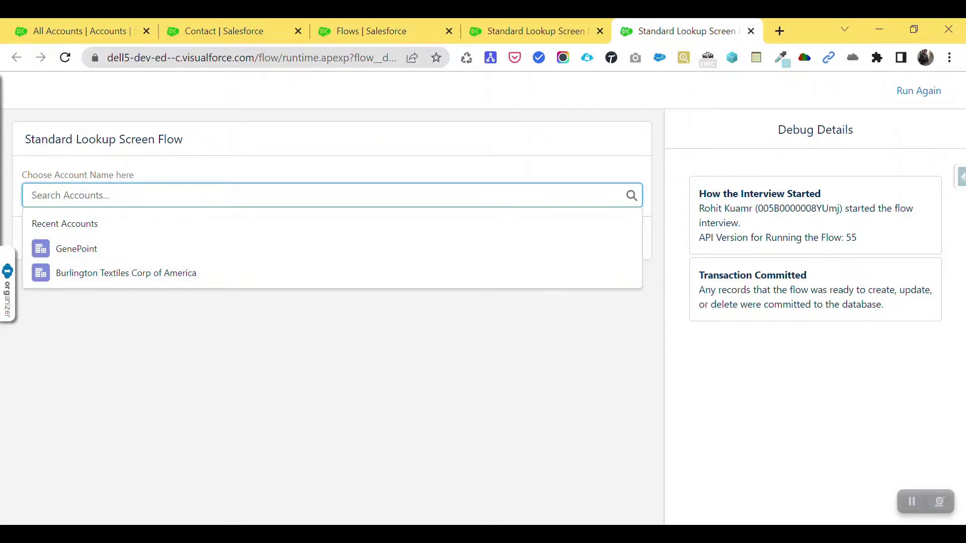
pyautogui.press('Escape')
pyautogui.hotkey('shift', 'Tab')
pyautogui.press('Tab')
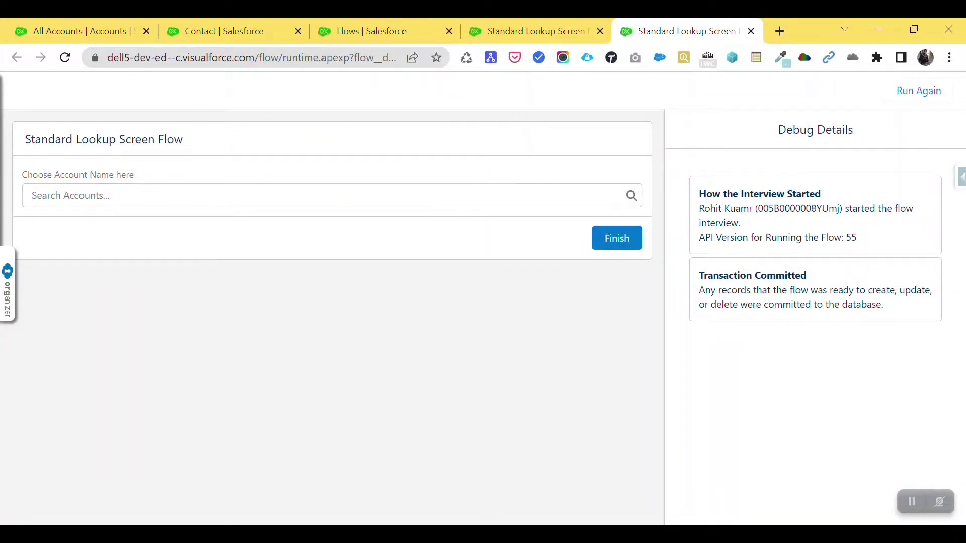
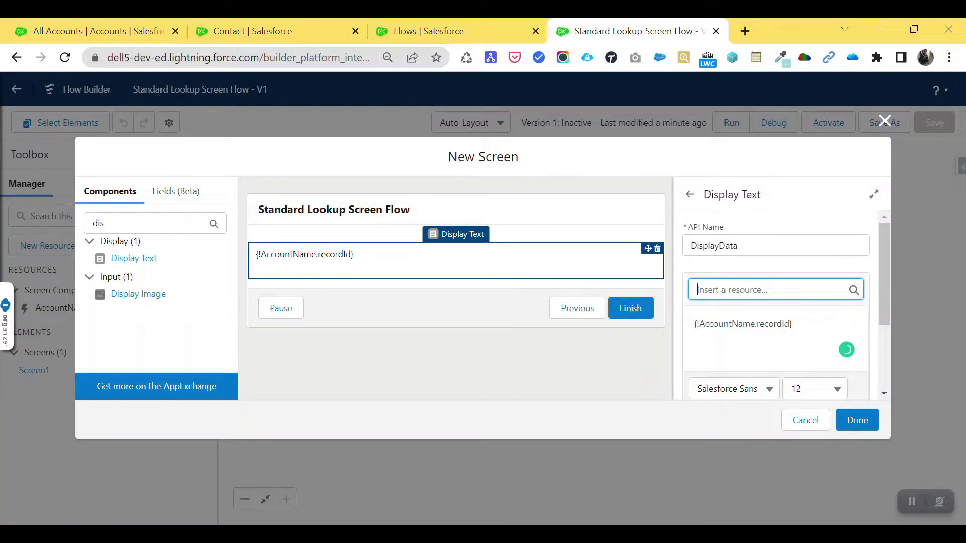
# Step: Add {!AccountName.recordName} to the DisplayData text and prefix the record ID line with "Record Id:"
pyautogui.click(734, 366)
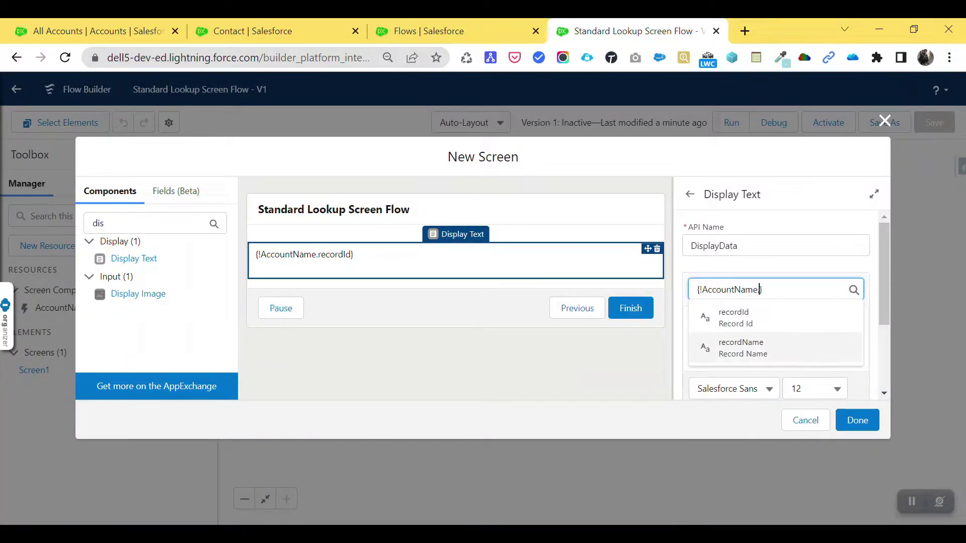
pyautogui.click(741, 347)
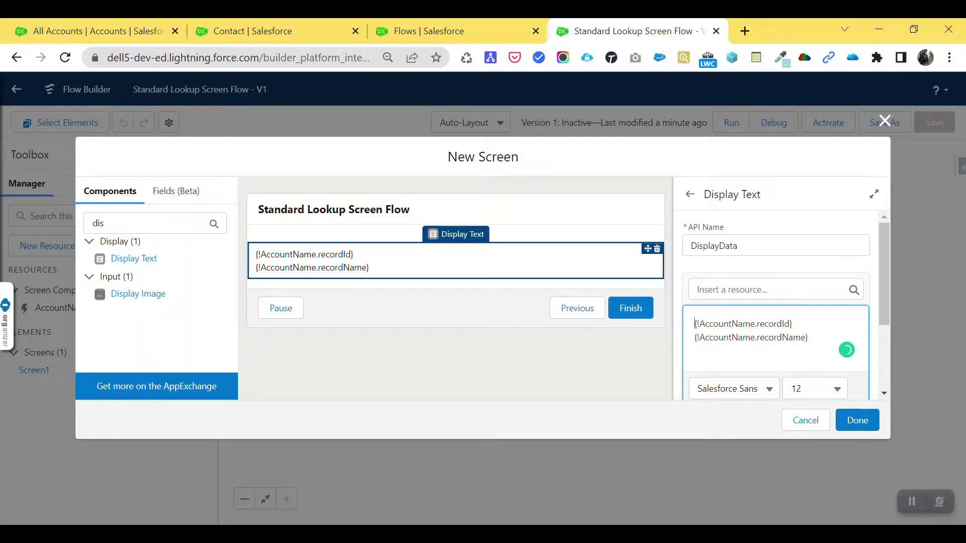
pyautogui.write('Record I')
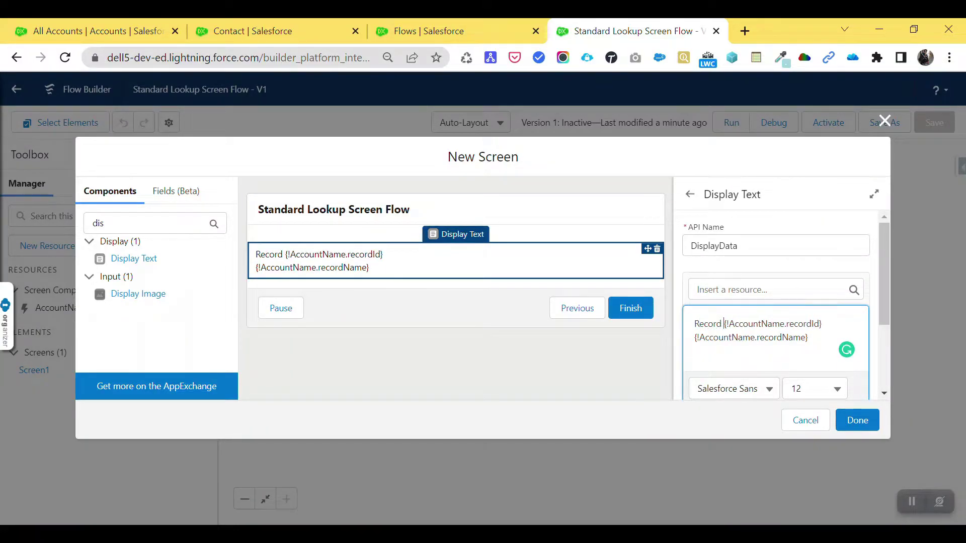
pyautogui.write('d: ')
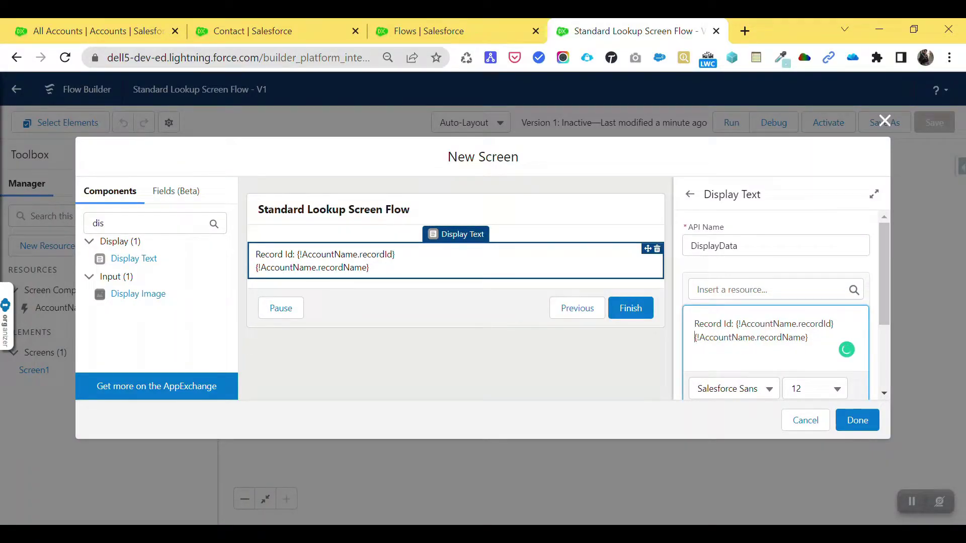
pyautogui.write('Account')
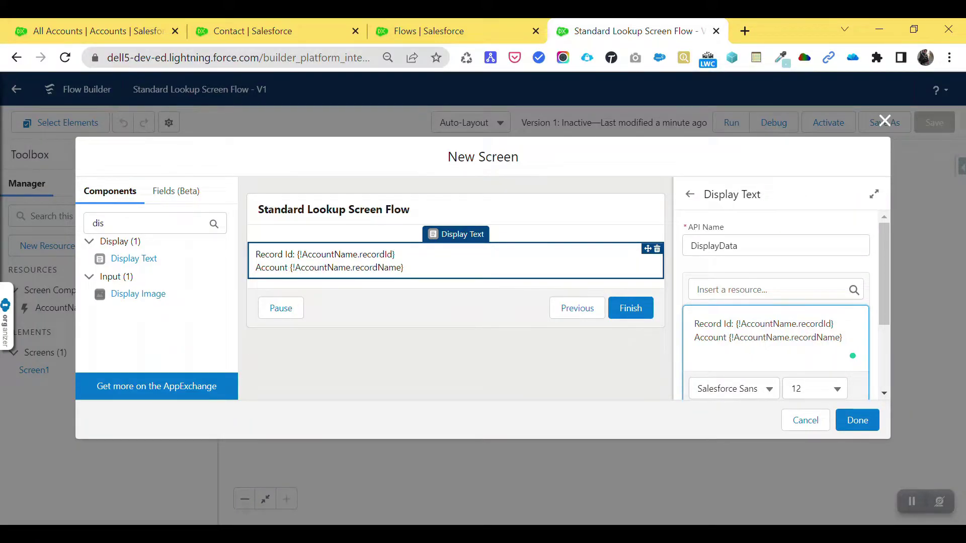
pyautogui.write(' Recod')
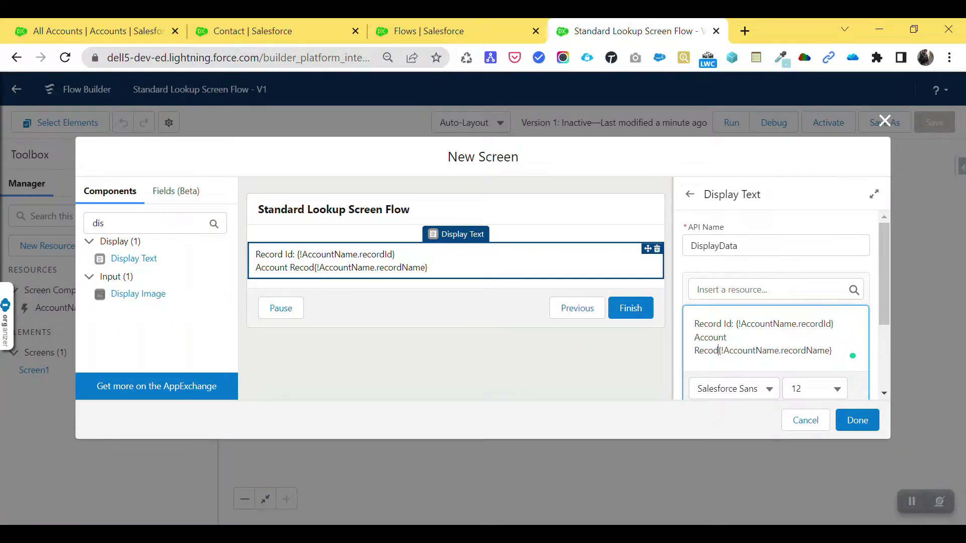
pyautogui.press('BackSpace')
pyautogui.press('BackSpace')
pyautogui.press('BackSpace')
pyautogui.press('BackSpace')
pyautogui.press('BackSpace')
pyautogui.press('BackSpace')
pyautogui.press('BackSpace')
pyautogui.press('BackSpace')
pyautogui.press('BackSpace')
pyautogui.press('BackSpace')
pyautogui.press('BackSpace')
pyautogui.press('BackSpace')
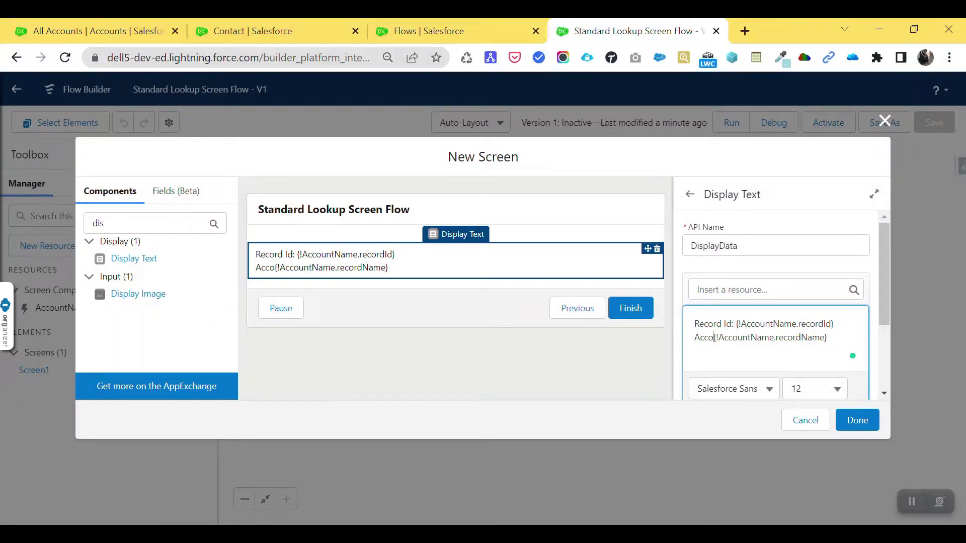
# Step: Prefix the record name line in the DisplayData text with "Record Name:" and finish the new screen
pyautogui.write('Record Name')
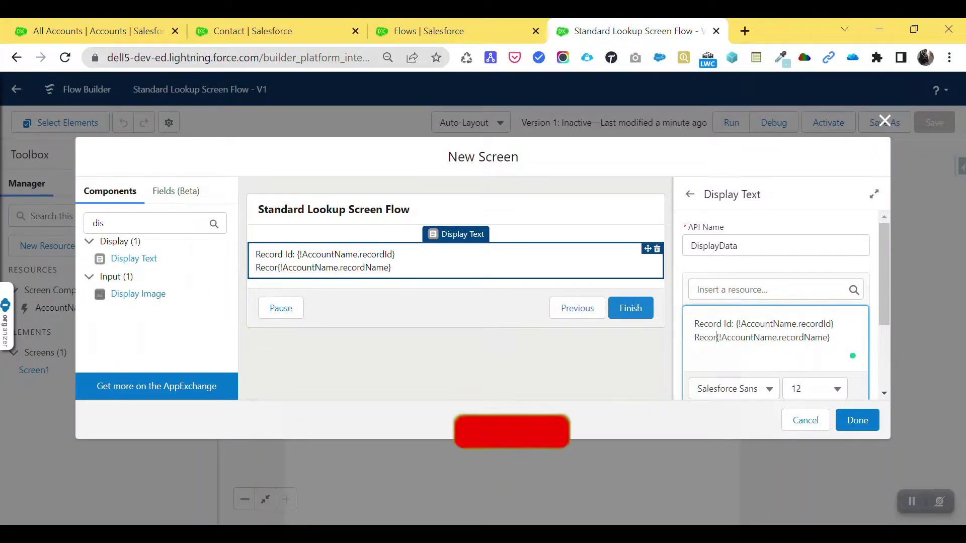
pyautogui.write(':')
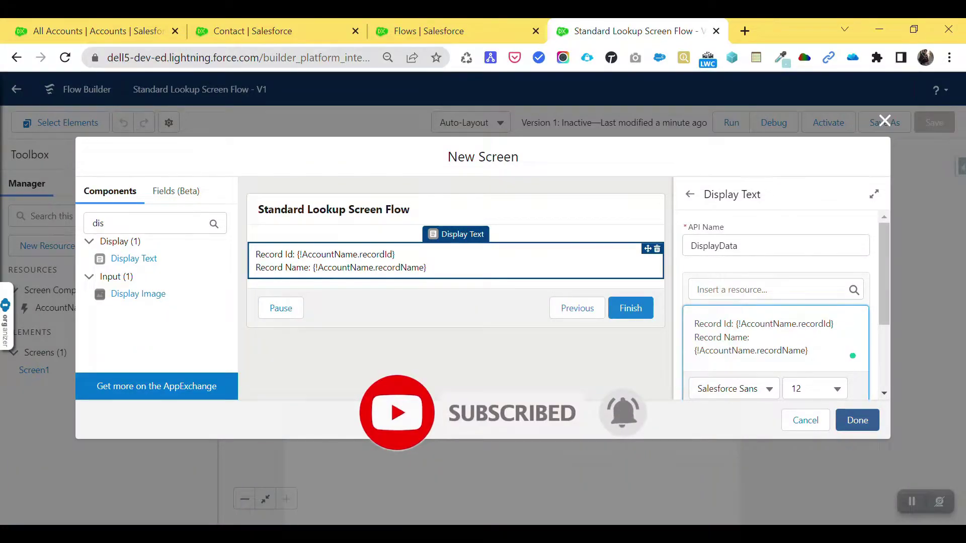
pyautogui.click(857, 420)
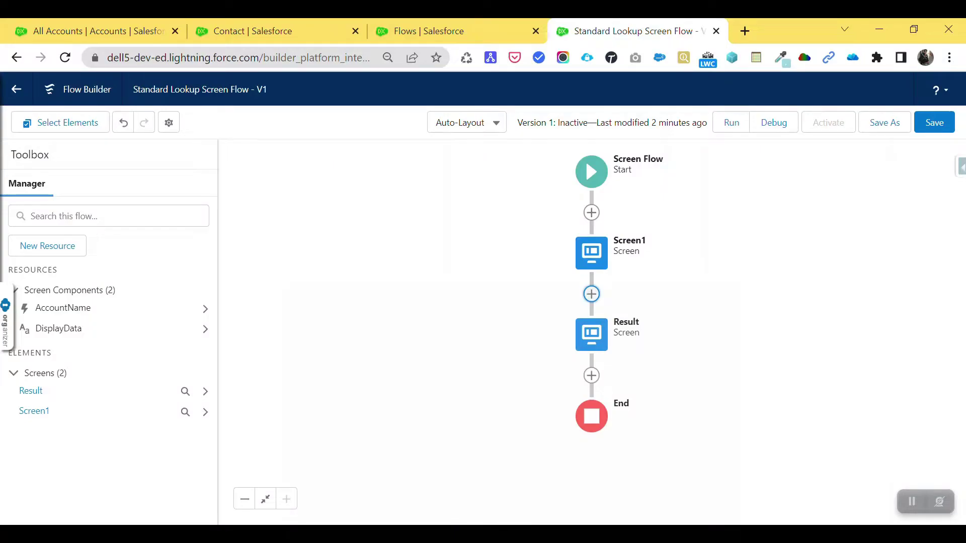
# Step: Save the flow with its added Result screen and run it
pyautogui.click(935, 123)
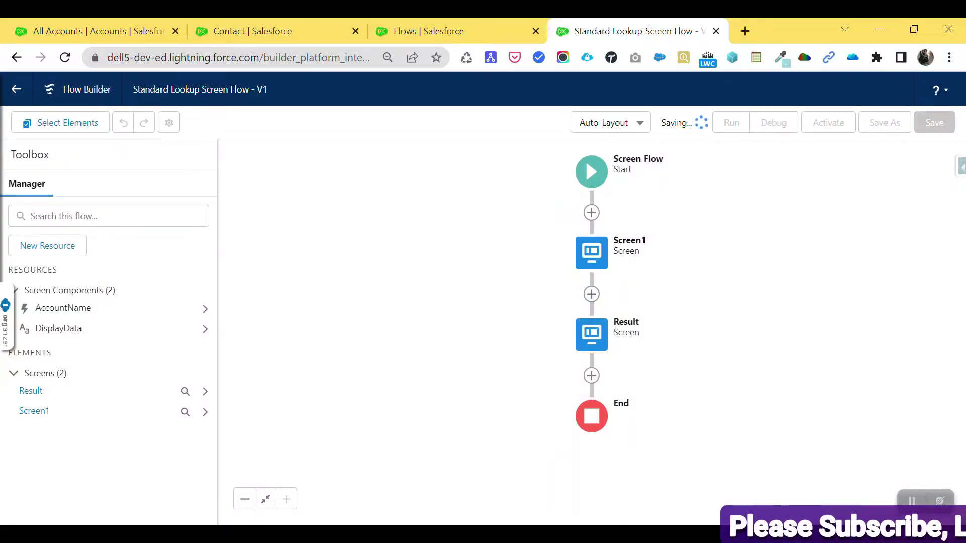
pyautogui.click(731, 122)
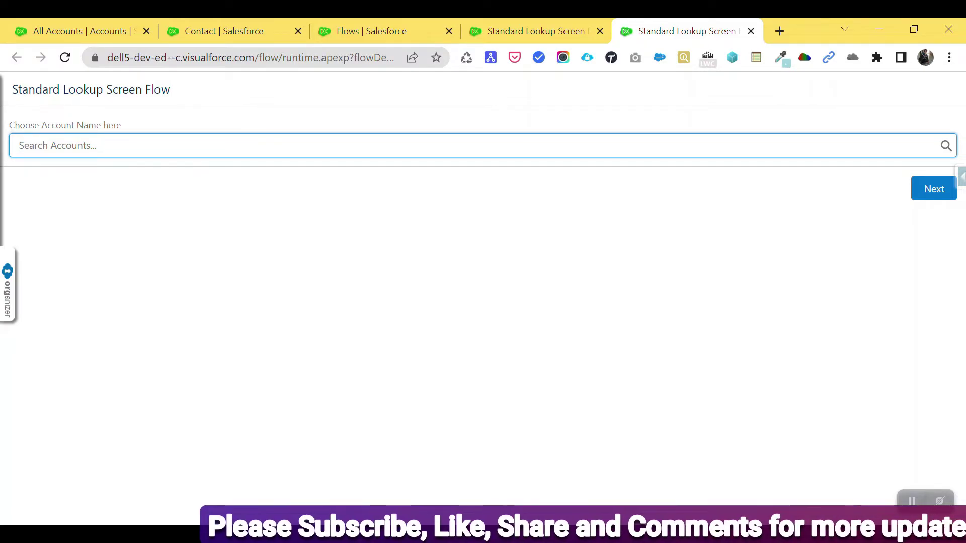
# Step: Test the running flow with the GenePoint account, examine the record ID and name on the result page, and close the test run
pyautogui.click(63, 199)
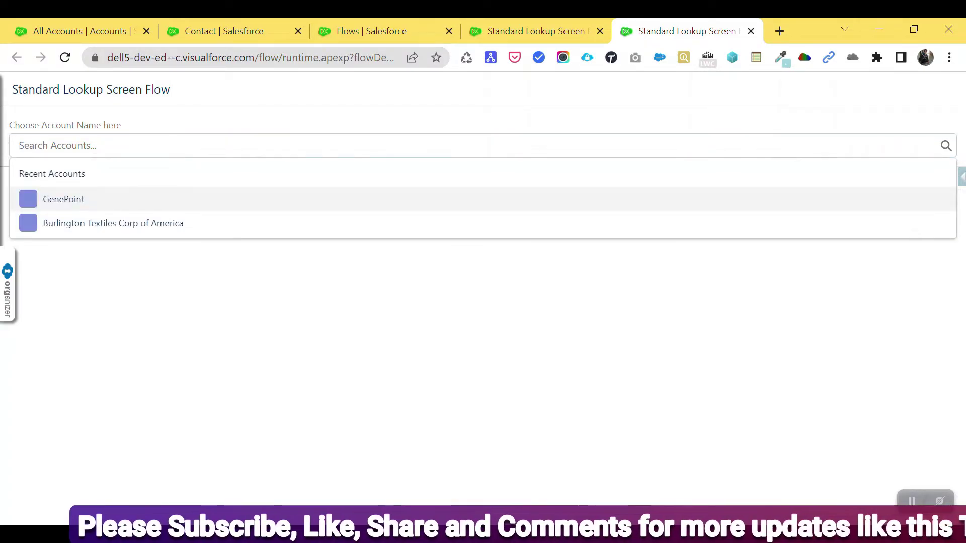
pyautogui.click(933, 188)
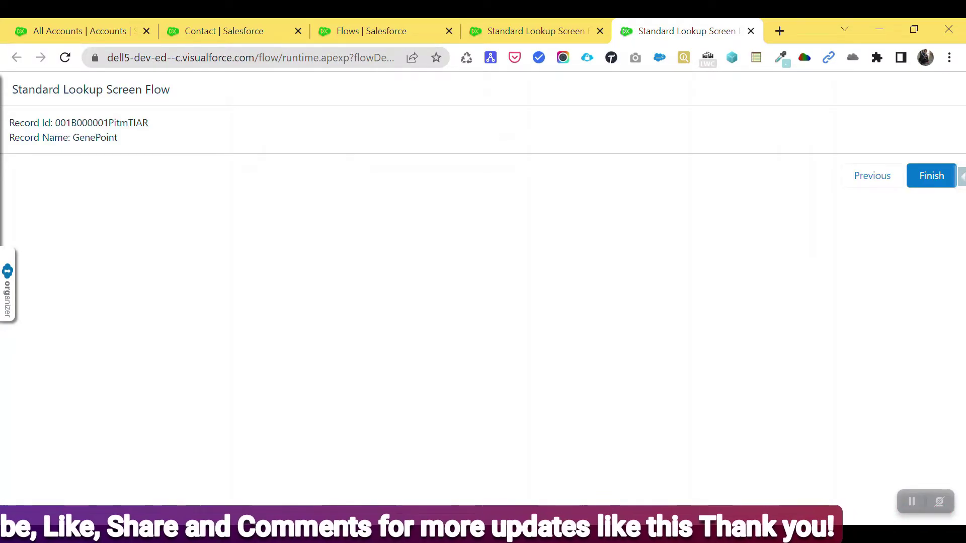
pyautogui.doubleClick(102, 122)
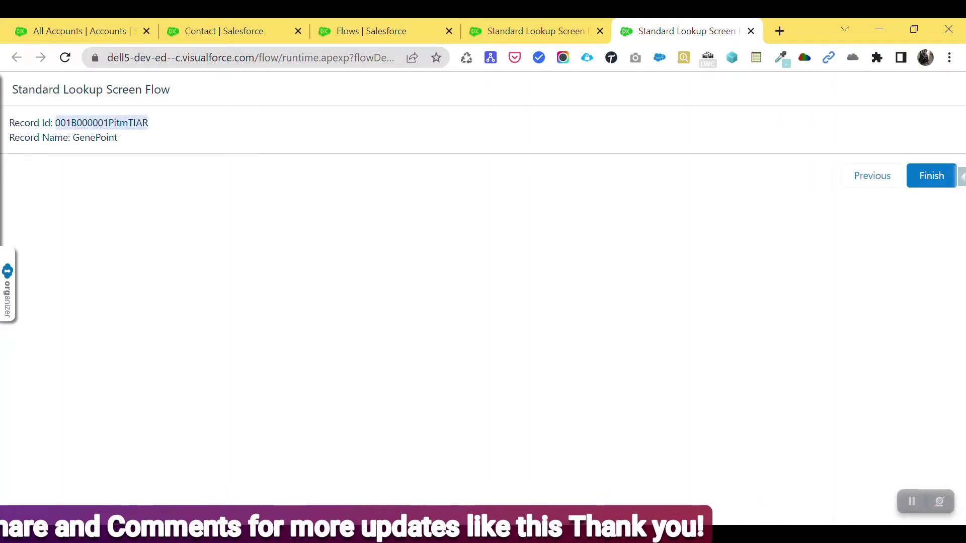
pyautogui.doubleClick(95, 138)
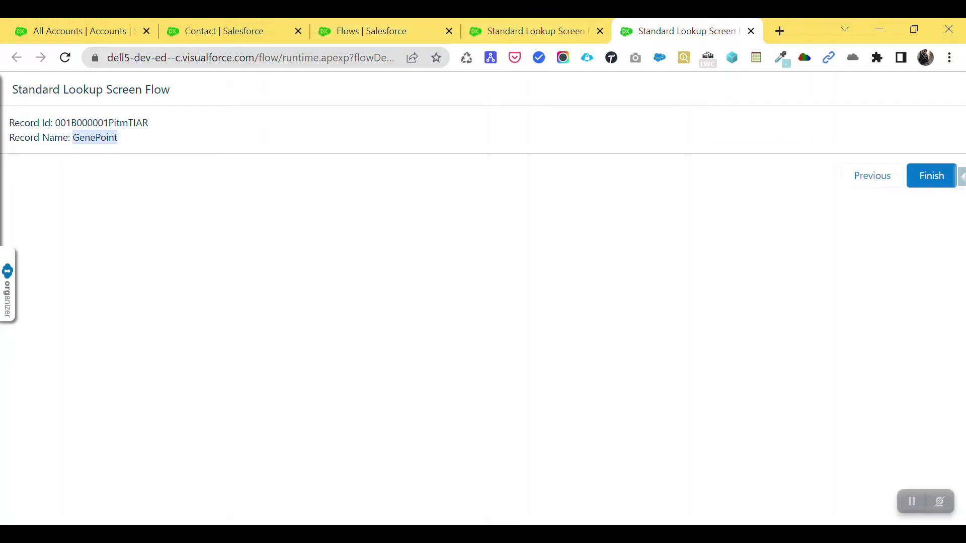
pyautogui.hotkey('ctrl', 'w')
# Step: Review the Field API Name and Object API Name of Screen1's account lookup, leaving its settings unedited
pyautogui.doubleClick(593, 253)
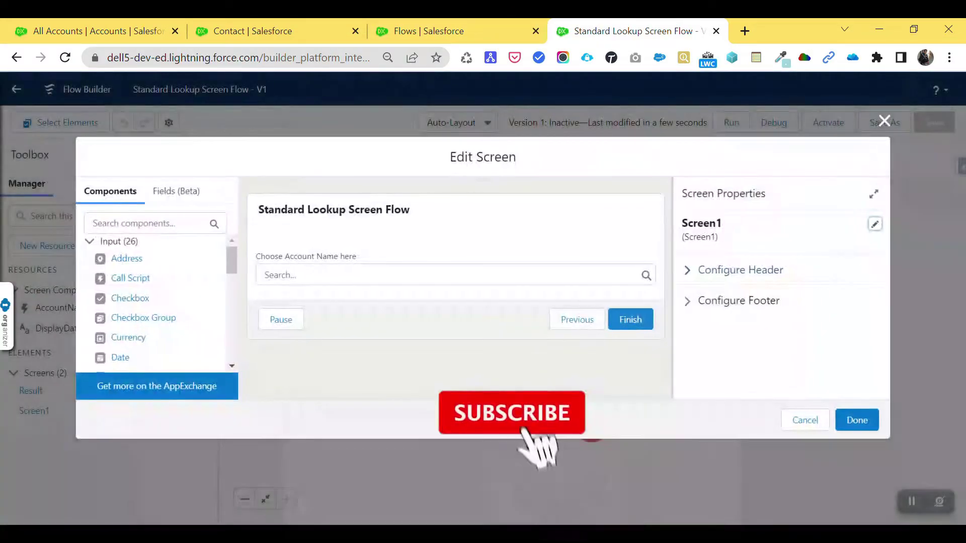
pyautogui.click(455, 266)
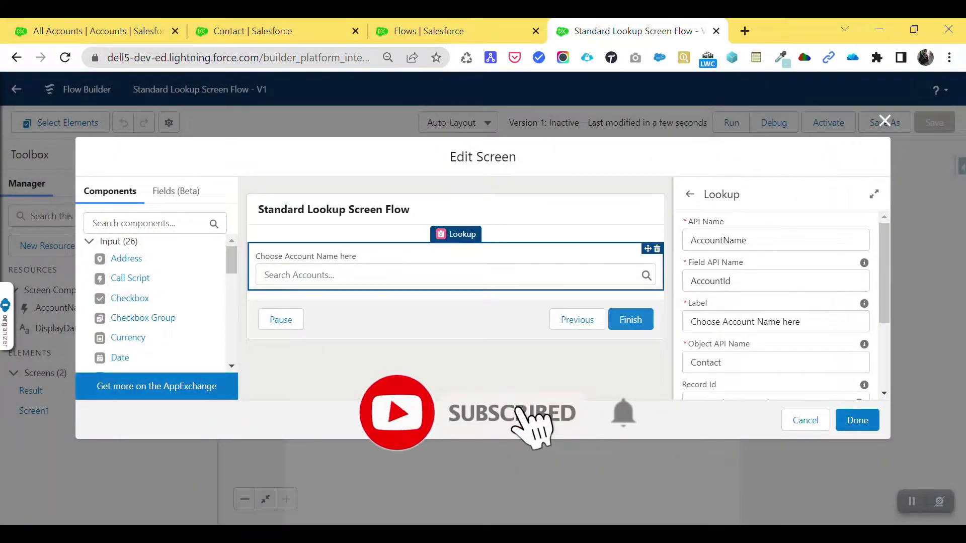
pyautogui.moveTo(733, 281); pyautogui.dragTo(691, 281)
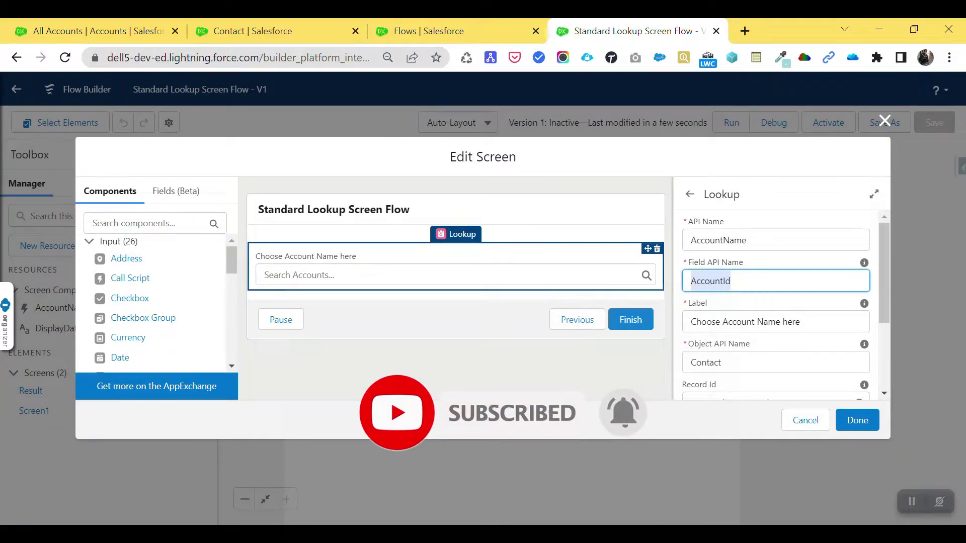
pyautogui.moveTo(722, 362); pyautogui.dragTo(690, 363)
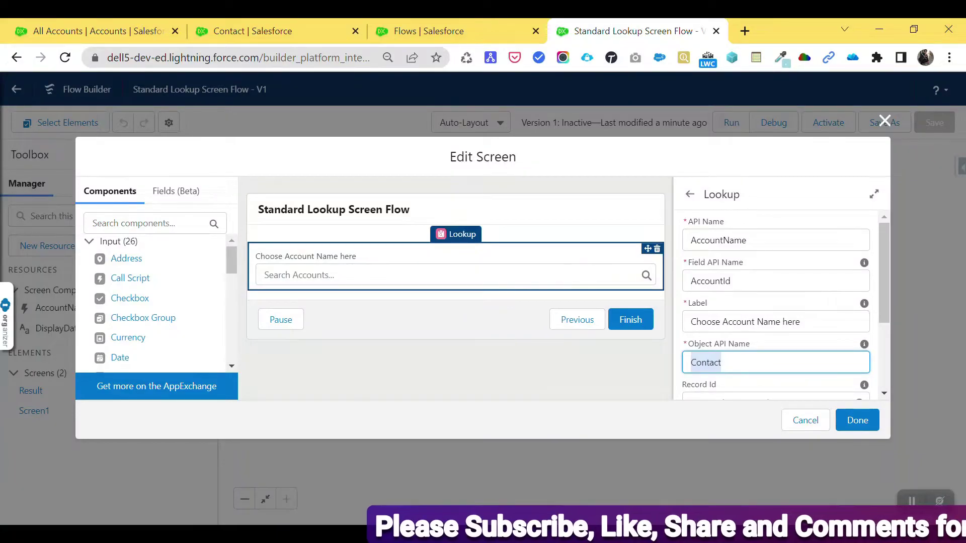
pyautogui.click(884, 121)
# Step: Add a new screen element after the Result screen and label it "Custom Screen"
pyautogui.click(591, 375)
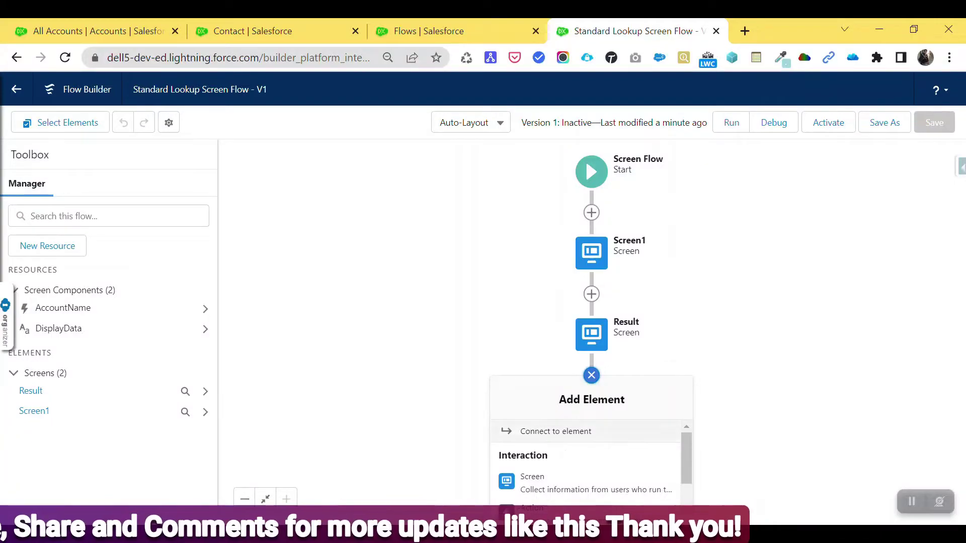
pyautogui.click(532, 482)
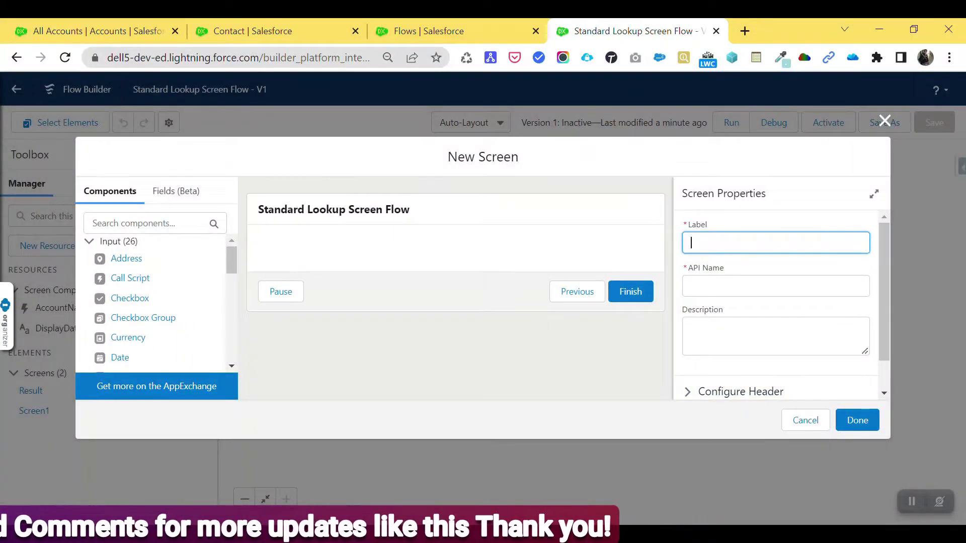
pyautogui.write('Cust')
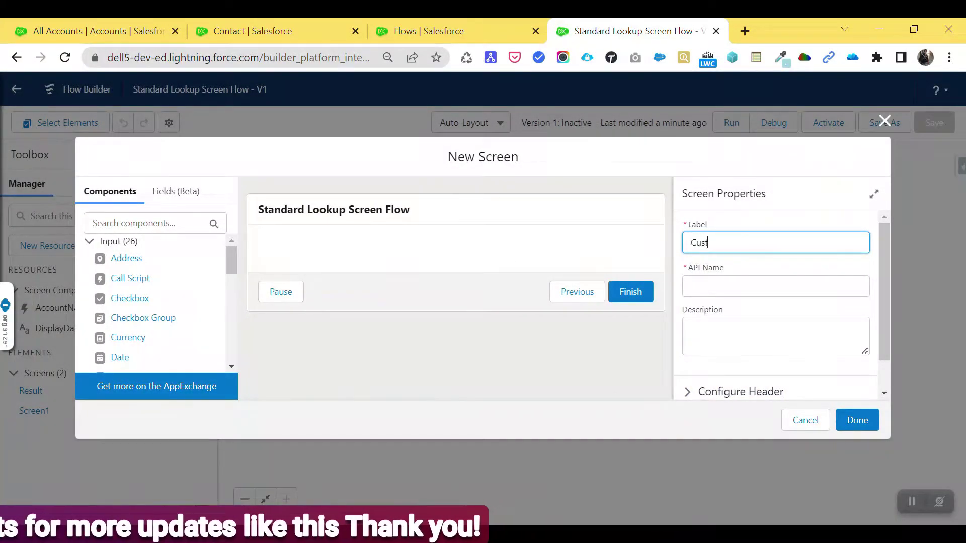
pyautogui.write('om Screen')
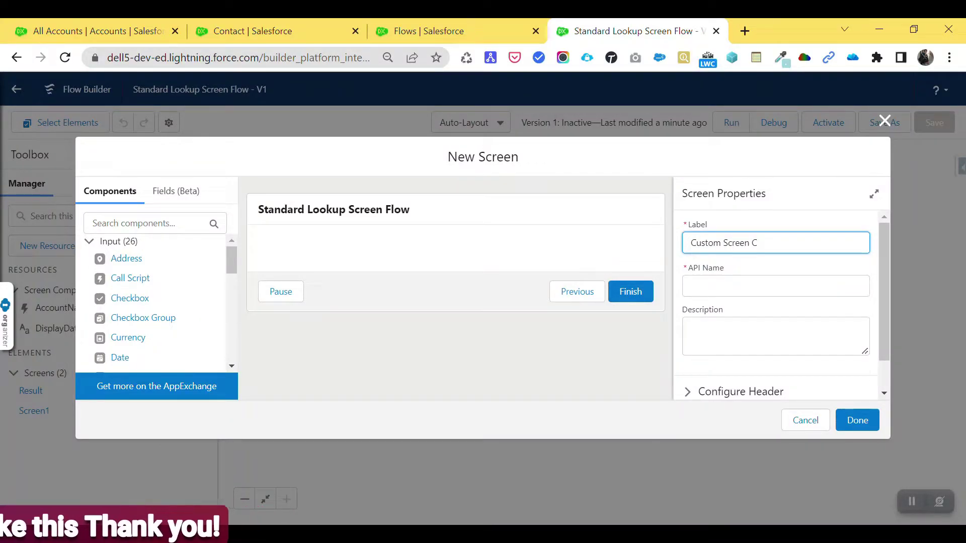
pyautogui.write(' C')
pyautogui.press('BackSpace')
pyautogui.press('BackSpace')
pyautogui.press('Tab')
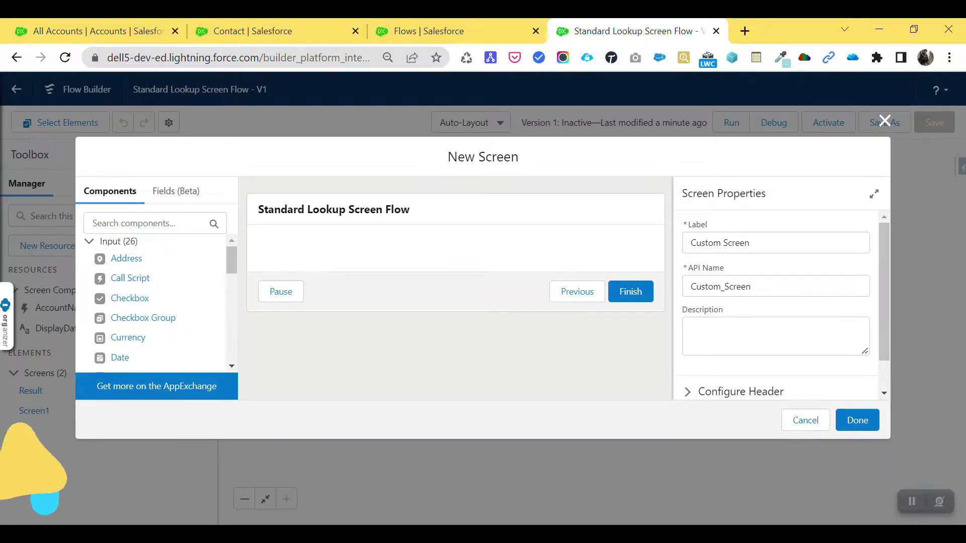
# Step: Find the Lookup component and place it on the Custom Screen canvas
pyautogui.click(149, 223)
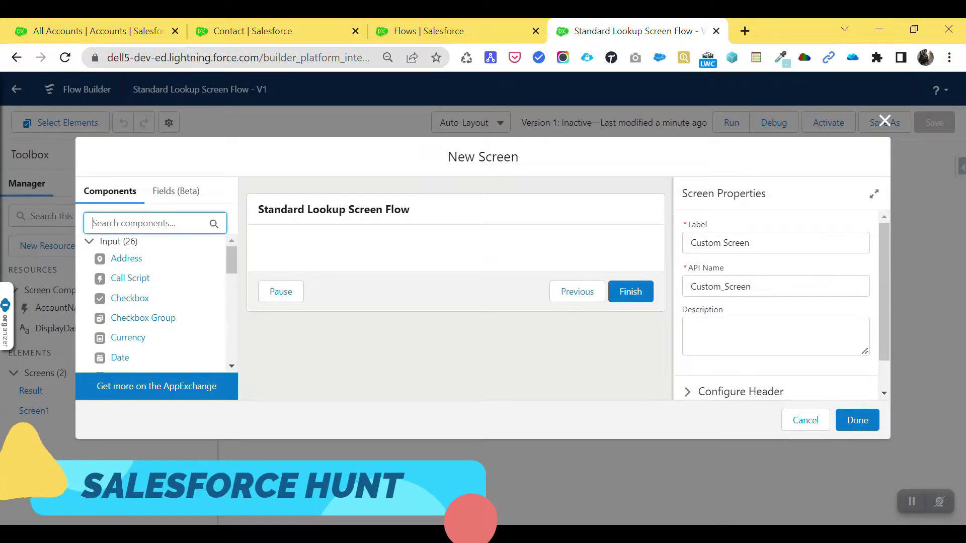
pyautogui.write('loo')
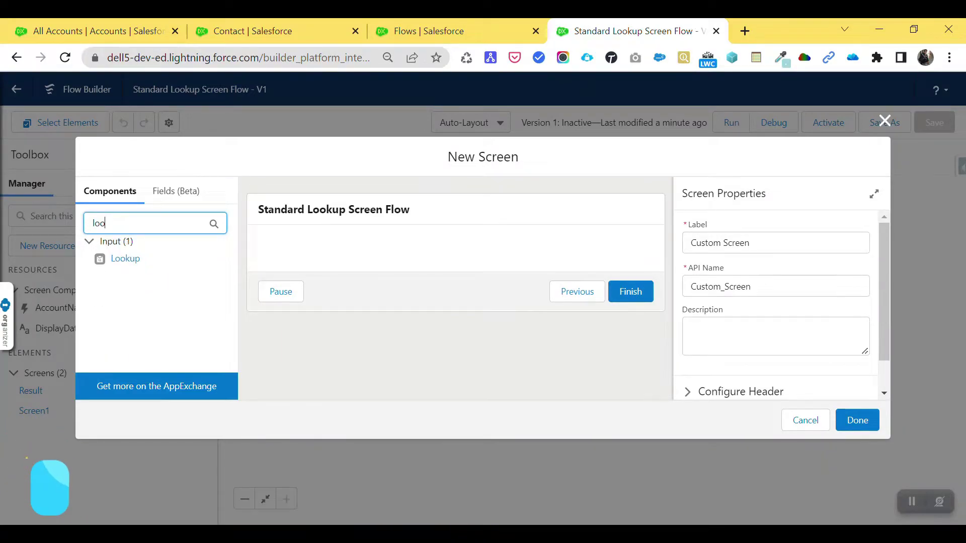
pyautogui.moveTo(125, 259); pyautogui.dragTo(286, 254)
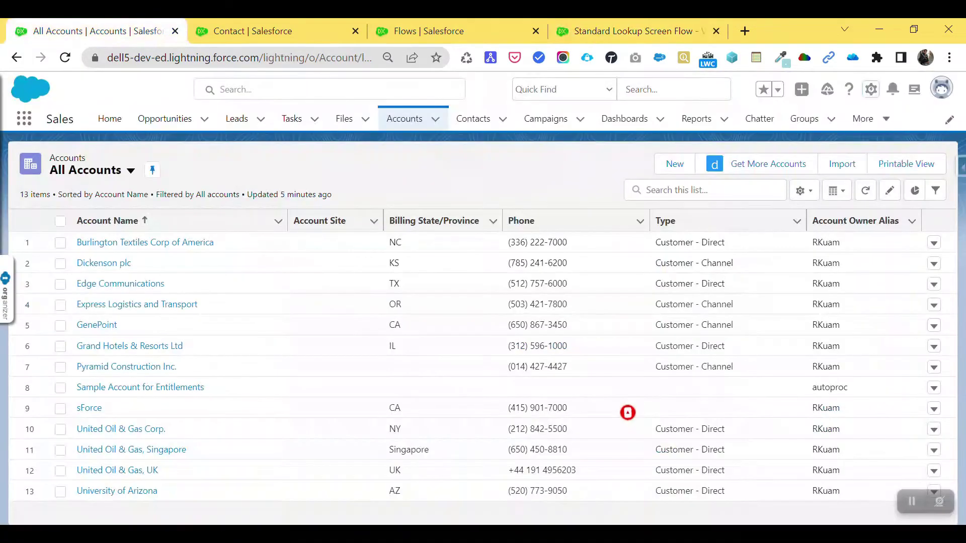
# Step: Search the Object Manager for the custom objects "teacher" and "student" to check their API names
pyautogui.click(101, 31)
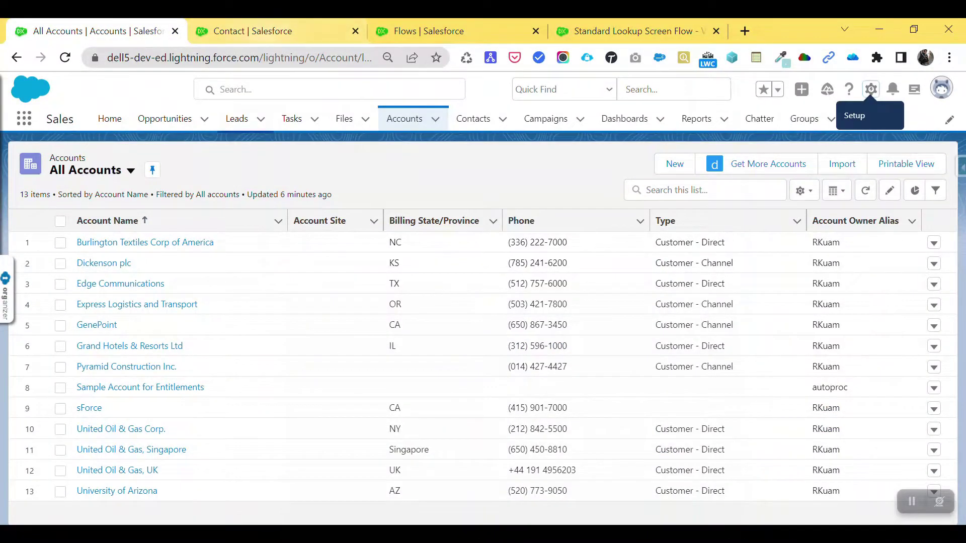
pyautogui.click(252, 30)
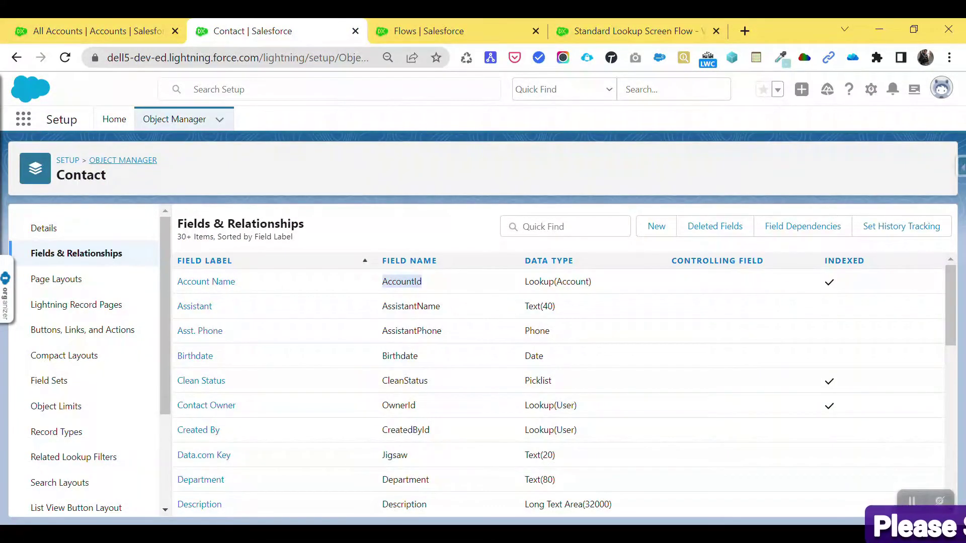
pyautogui.click(123, 160)
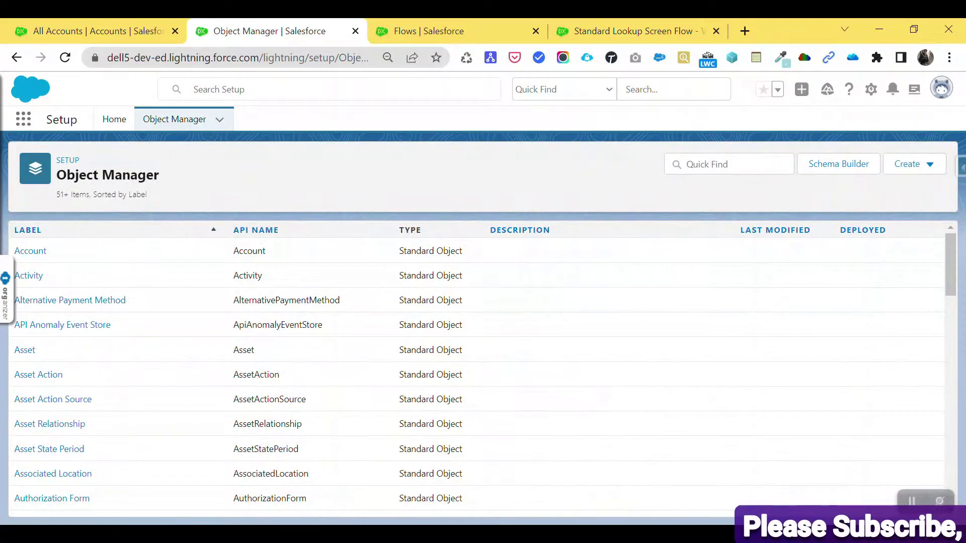
pyautogui.click(728, 164)
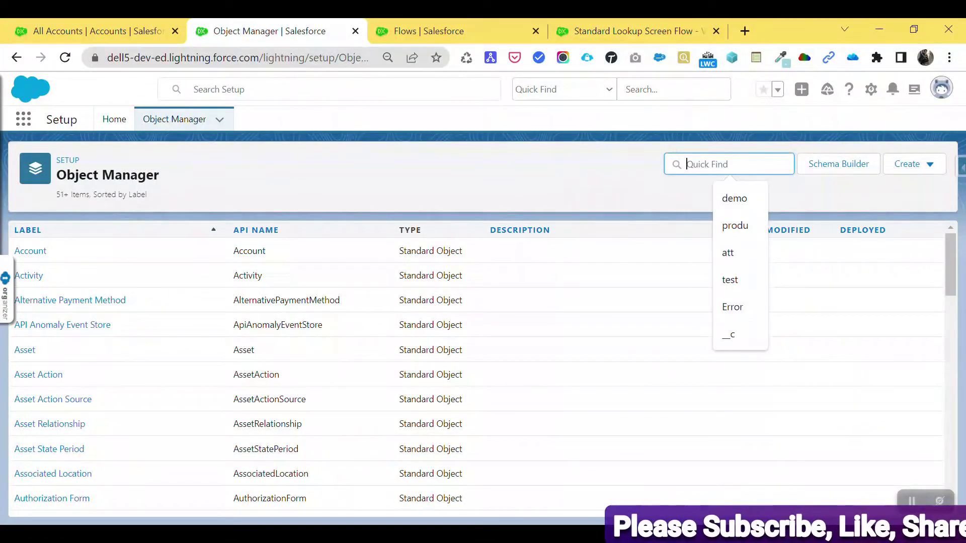
pyautogui.write('teacher')
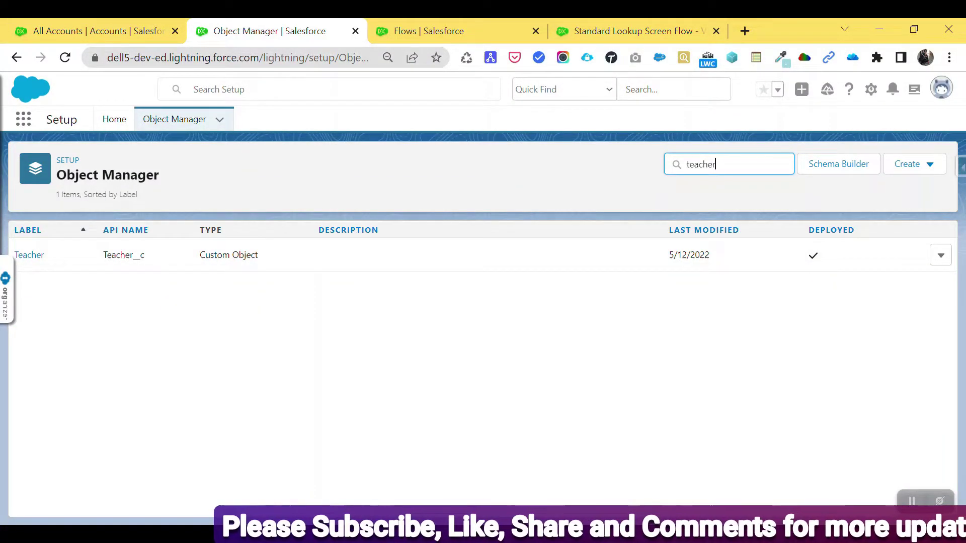
pyautogui.hotkey('ctrl', 'a')
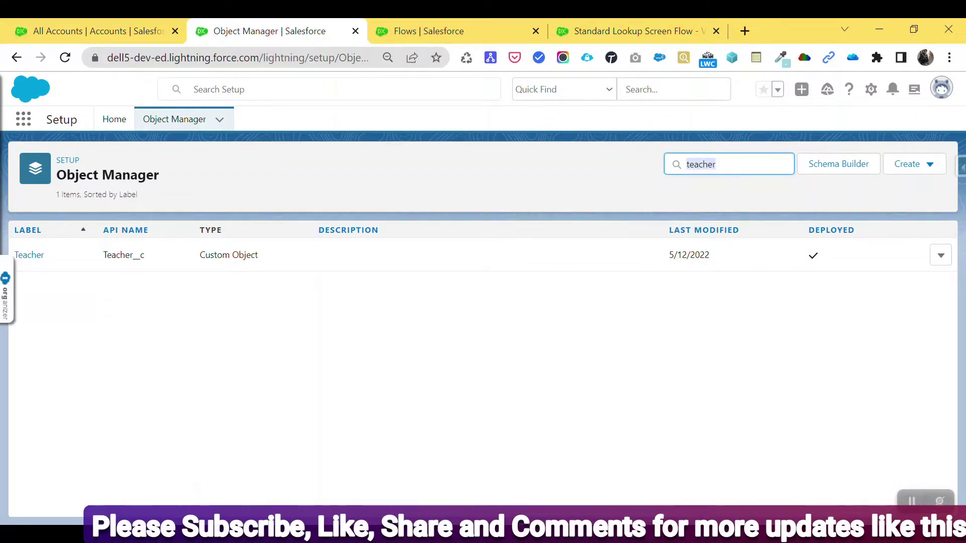
pyautogui.write('student')
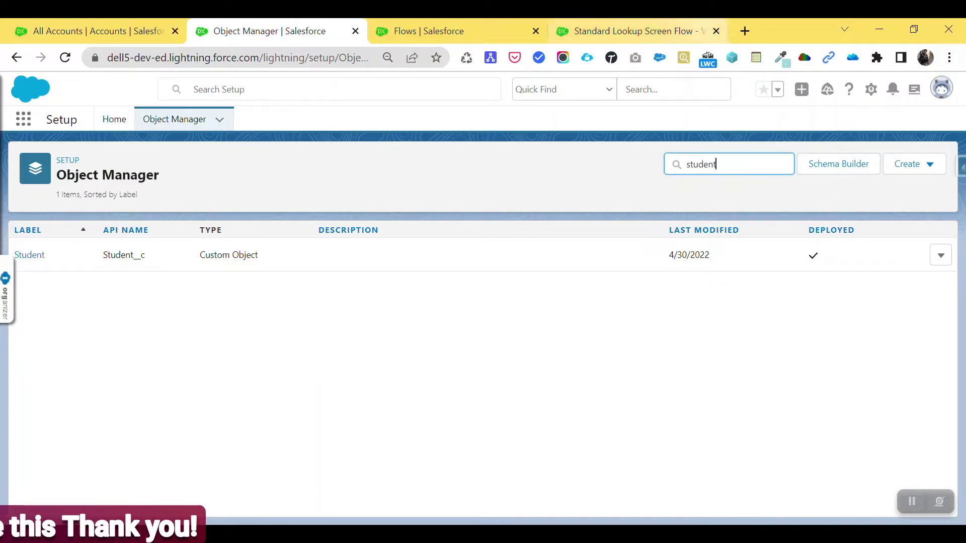
# Step: Back in the flow's new screen, set the lookup's API Name to Teachers and its Field API Name to Teacher__c
pyautogui.click(644, 31)
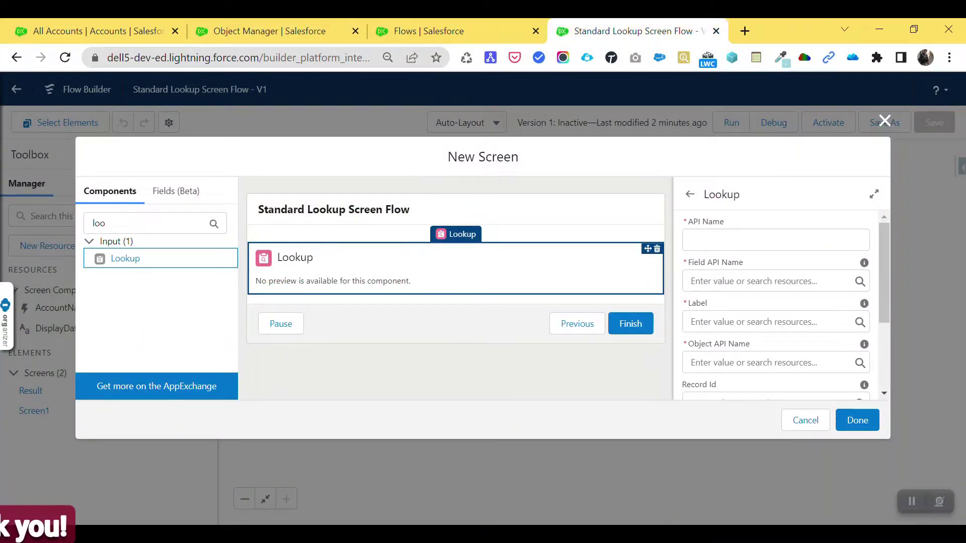
pyautogui.click(693, 240)
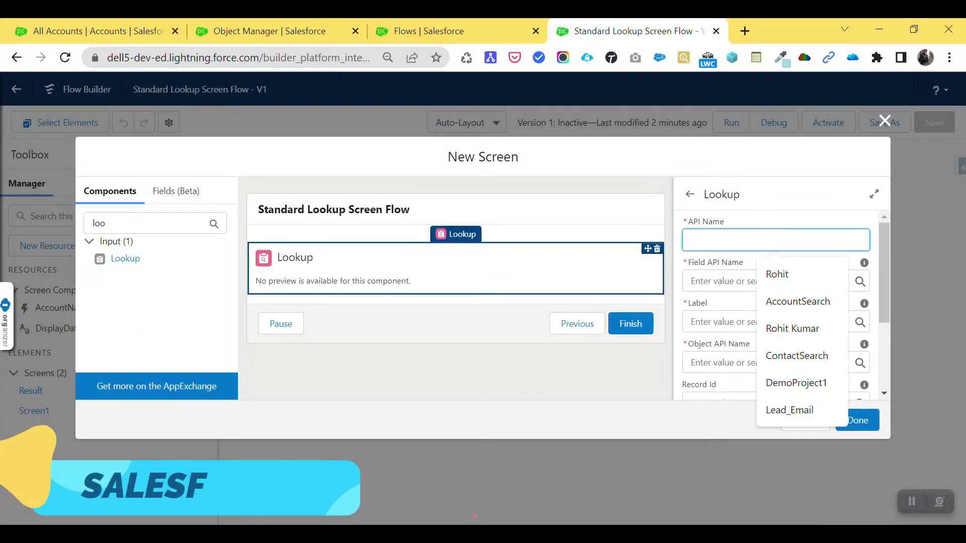
pyautogui.write('Te')
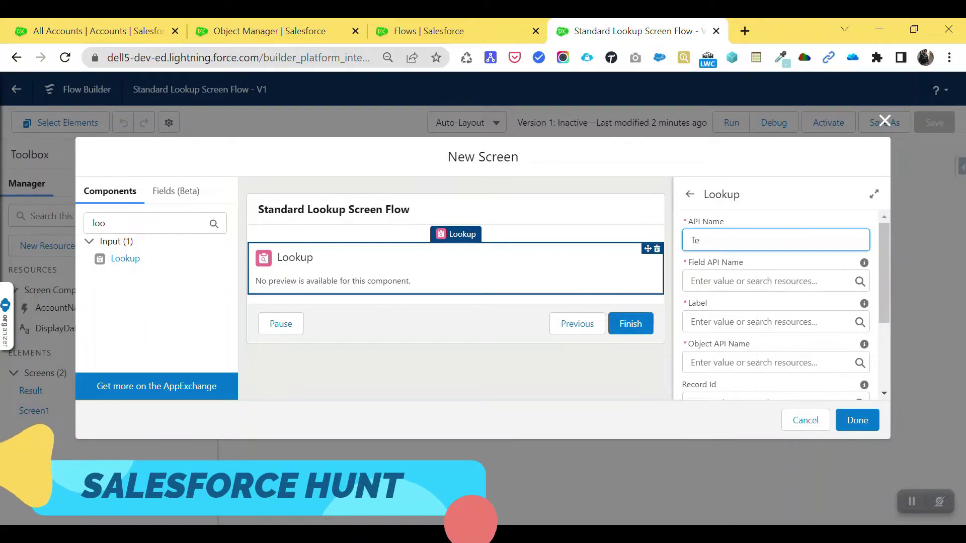
pyautogui.write('ac')
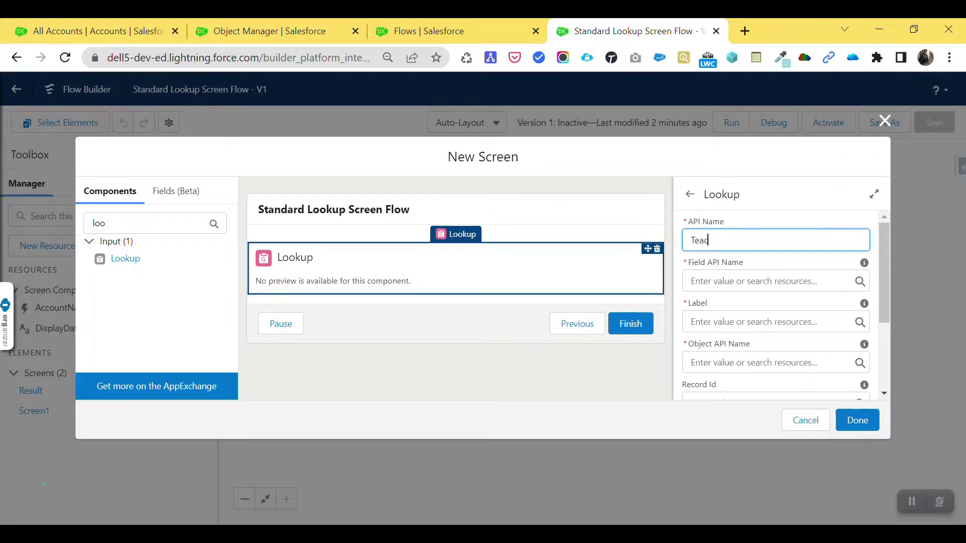
pyautogui.write('hers')
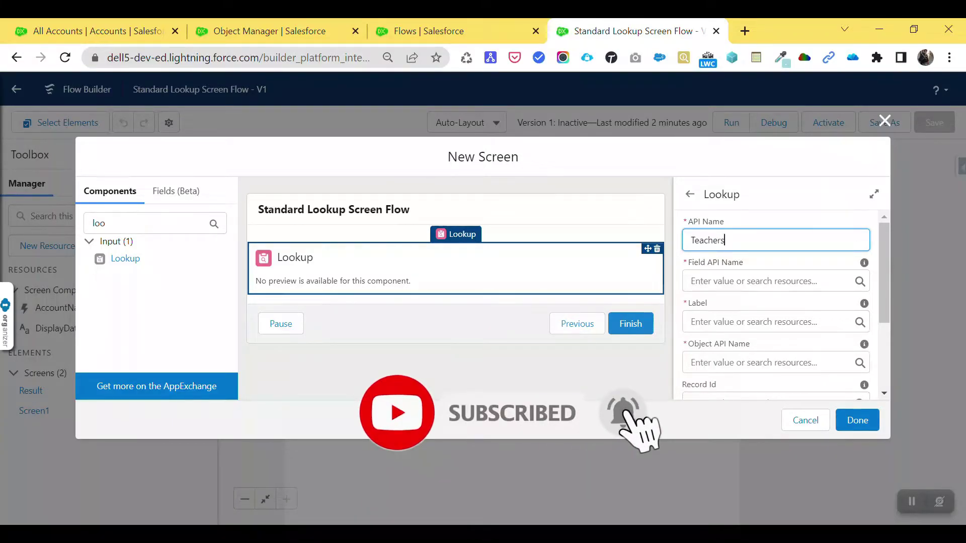
pyautogui.click(769, 281)
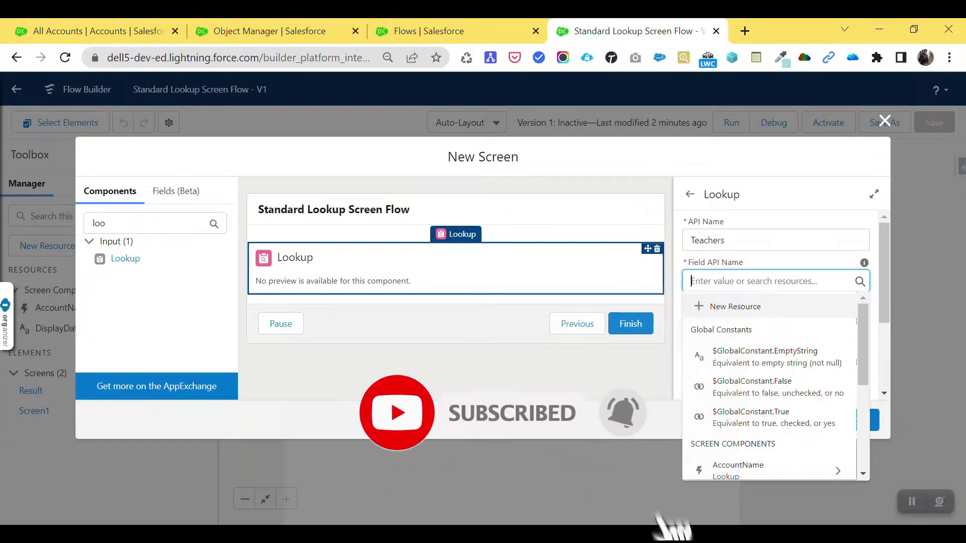
pyautogui.write('Te')
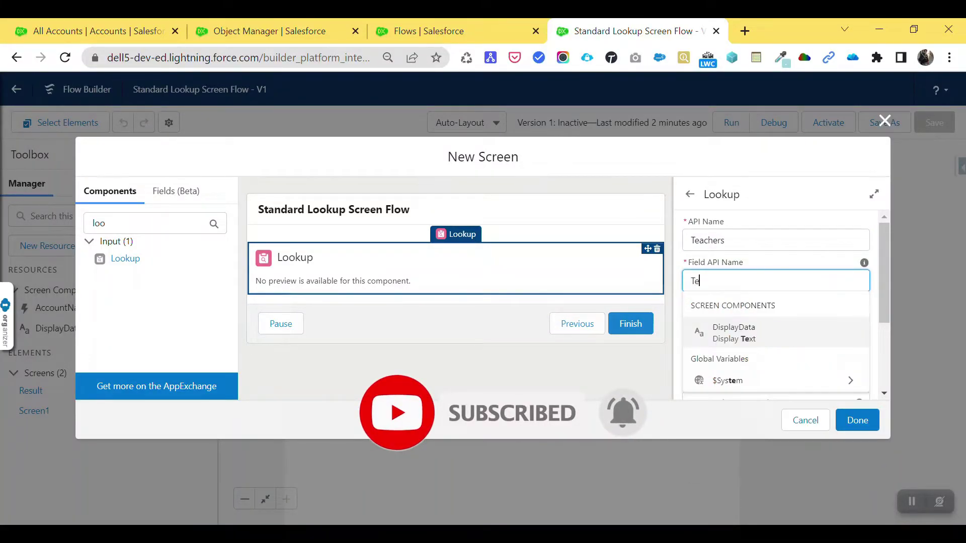
pyautogui.write('acher__c')
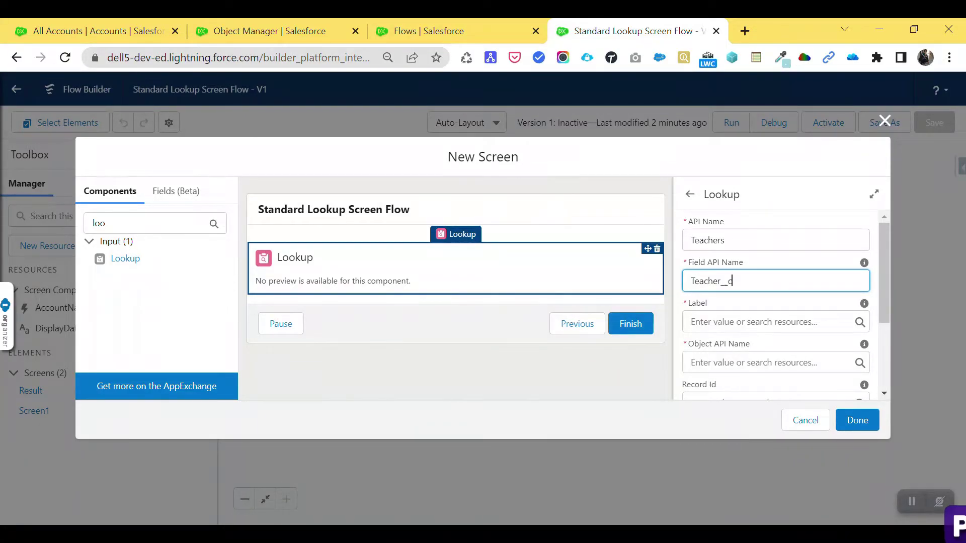
# Step: Set the Teachers lookup's Label to "Select Your Teacher"
pyautogui.click(770, 322)
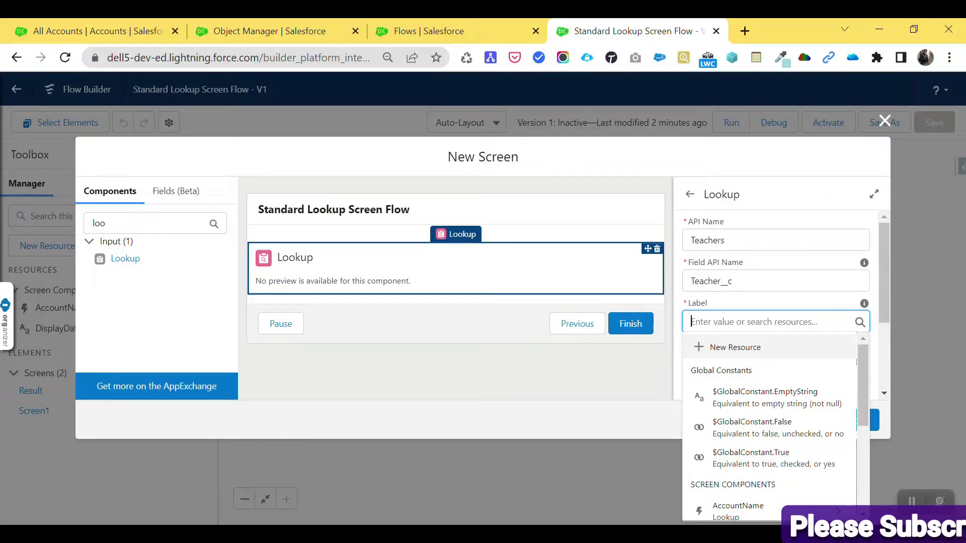
pyautogui.write('Ch')
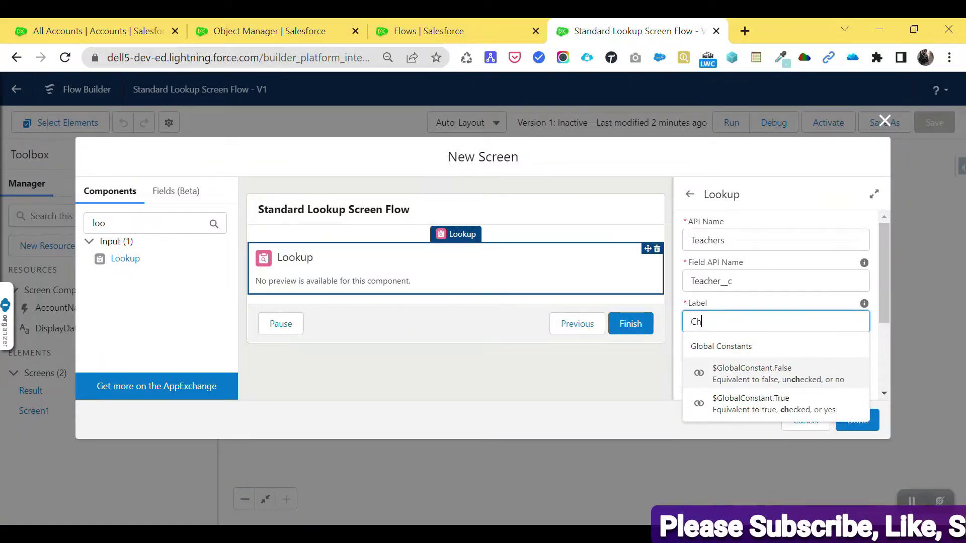
pyautogui.write('oose')
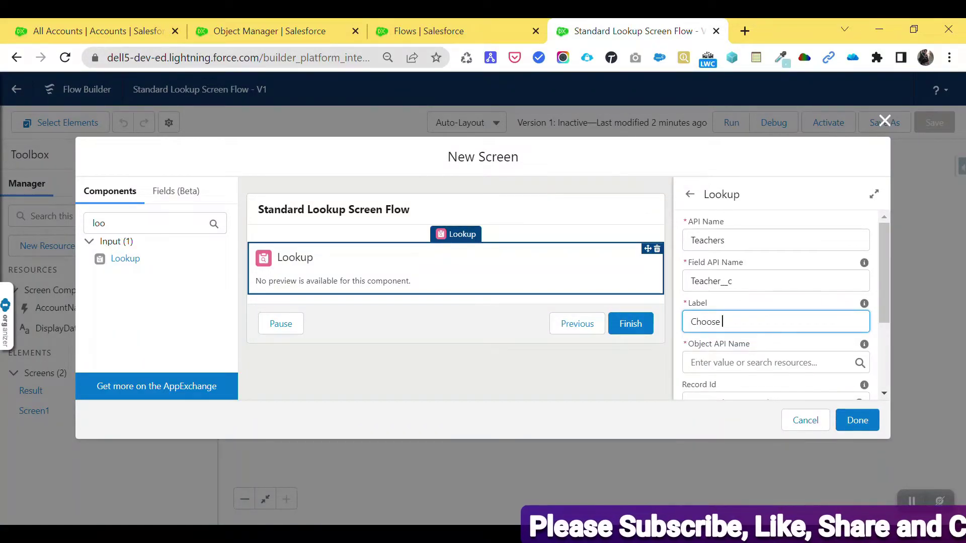
pyautogui.press('BackSpace')
pyautogui.press('BackSpace')
pyautogui.press('BackSpace')
pyautogui.press('BackSpace')
pyautogui.press('BackSpace')
pyautogui.press('BackSpace')
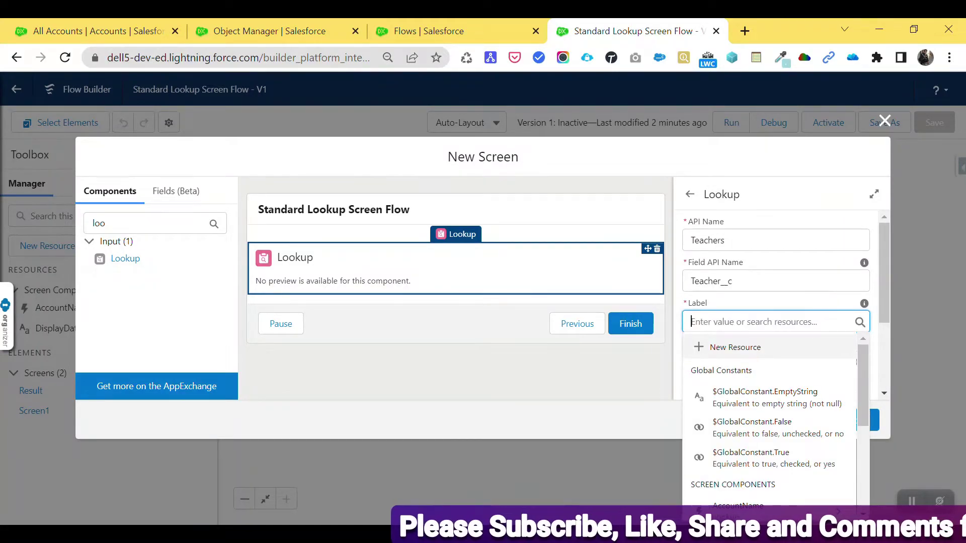
pyautogui.write('Select Y')
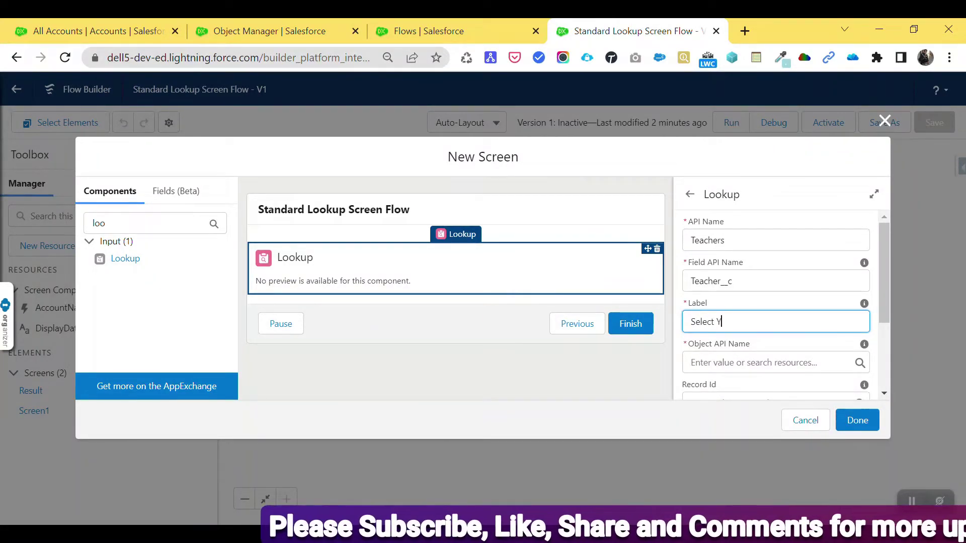
pyautogui.write('our Teacg')
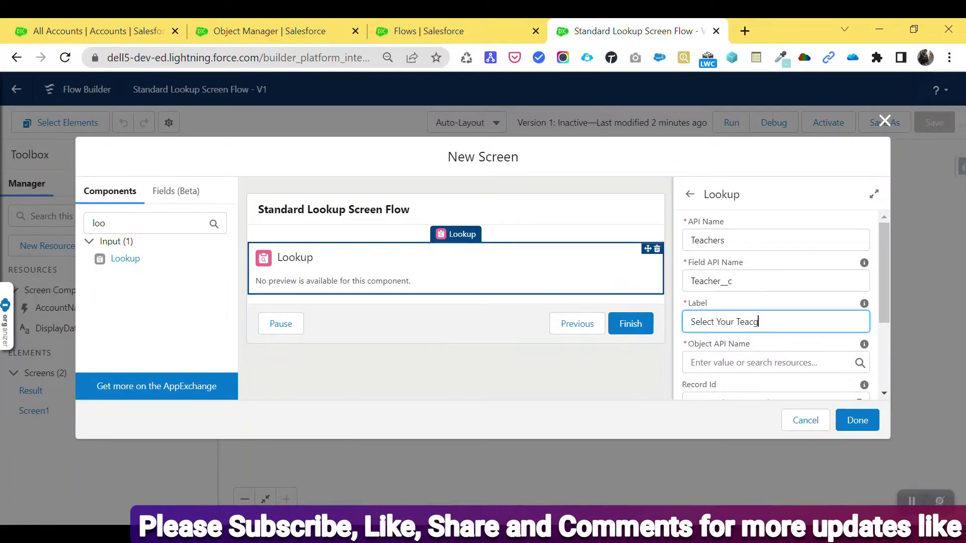
pyautogui.press('BackSpace')
pyautogui.write('her')
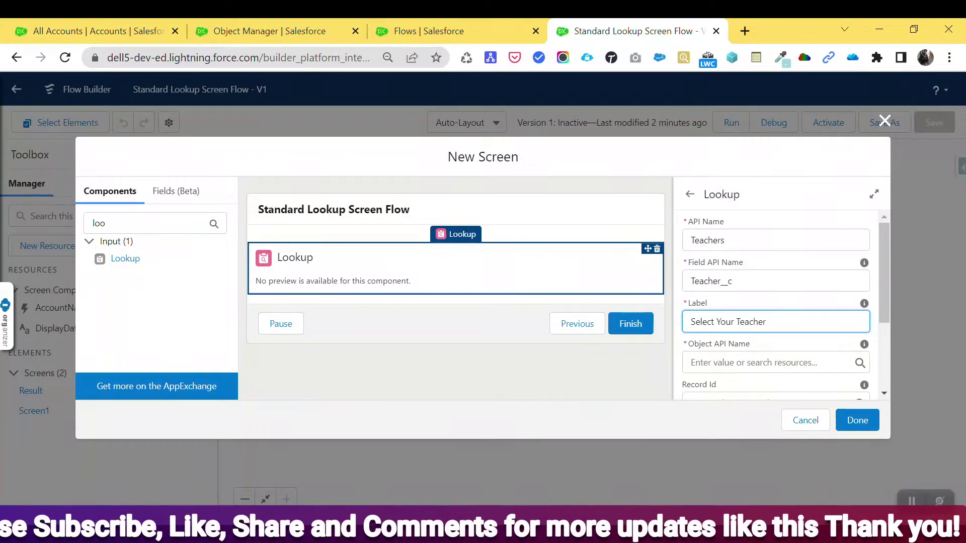
# Step: Set the Teachers lookup's Object API Name to Student__c and refresh its preview on the screen canvas
pyautogui.press('Tab')
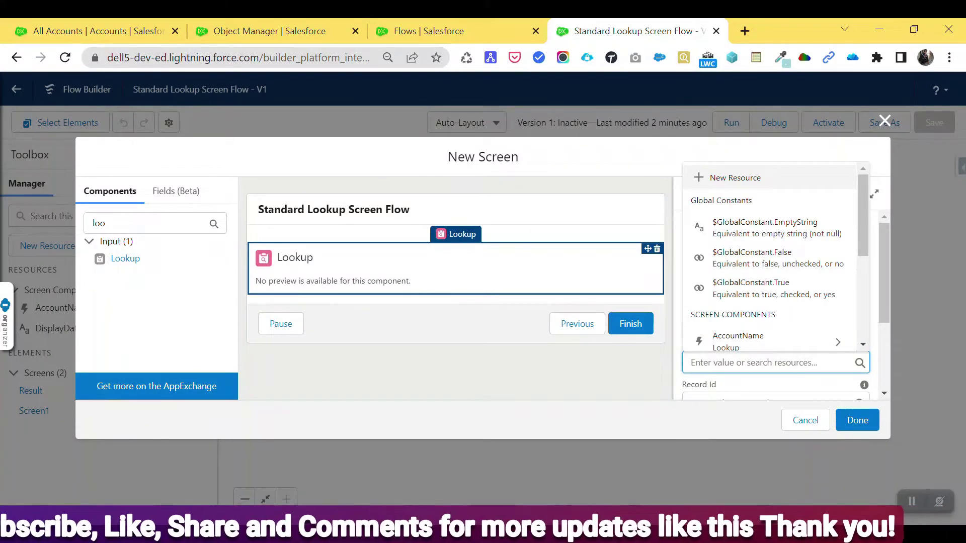
pyautogui.write('Stud')
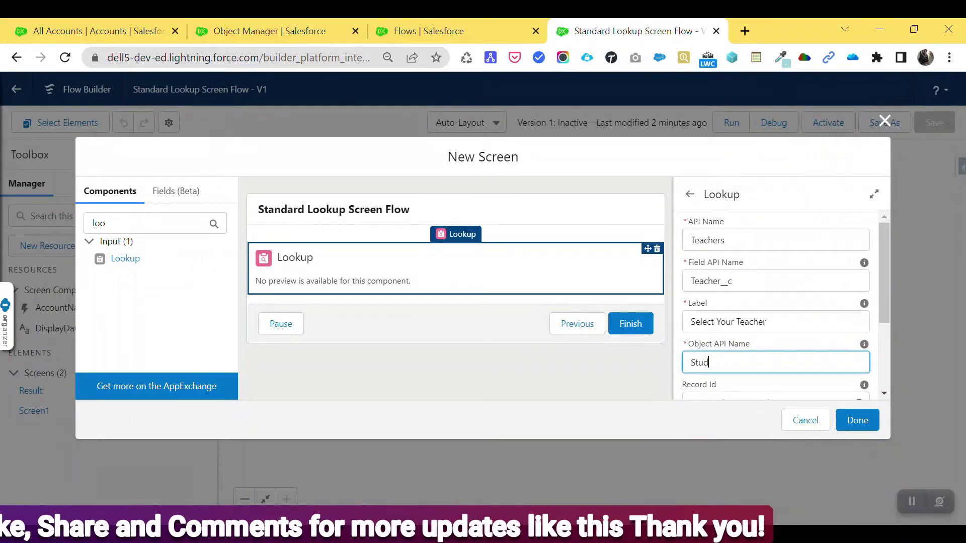
pyautogui.press('BackSpace')
pyautogui.press('BackSpace')
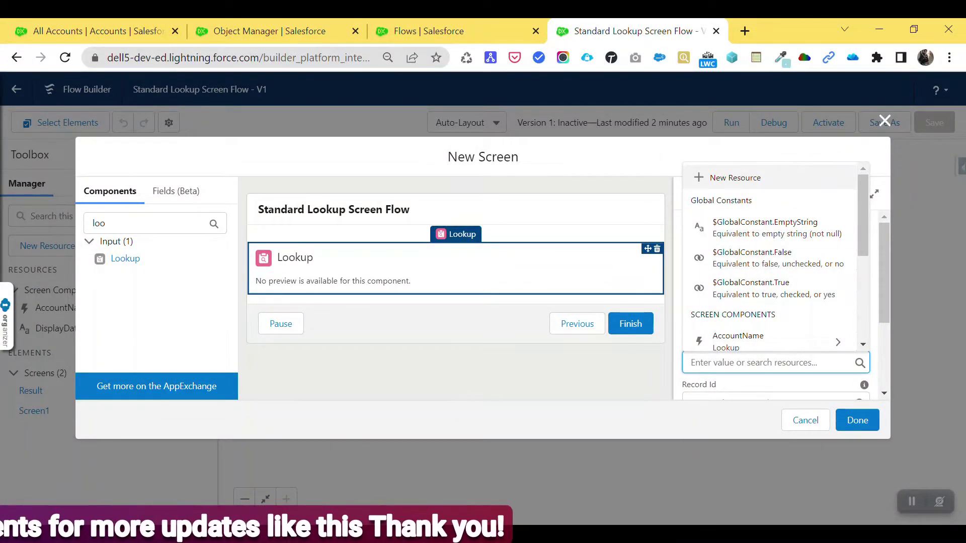
pyautogui.write('Student__')
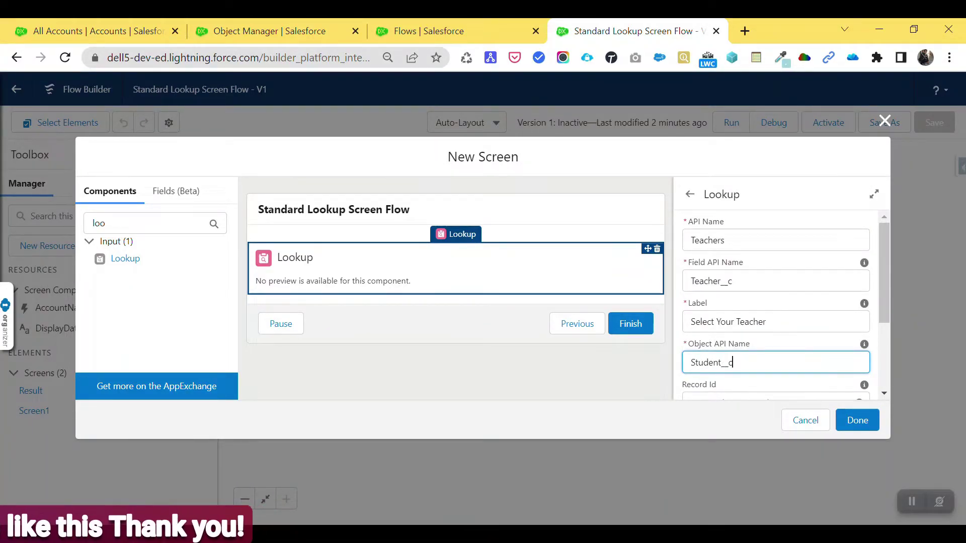
pyautogui.write('c')
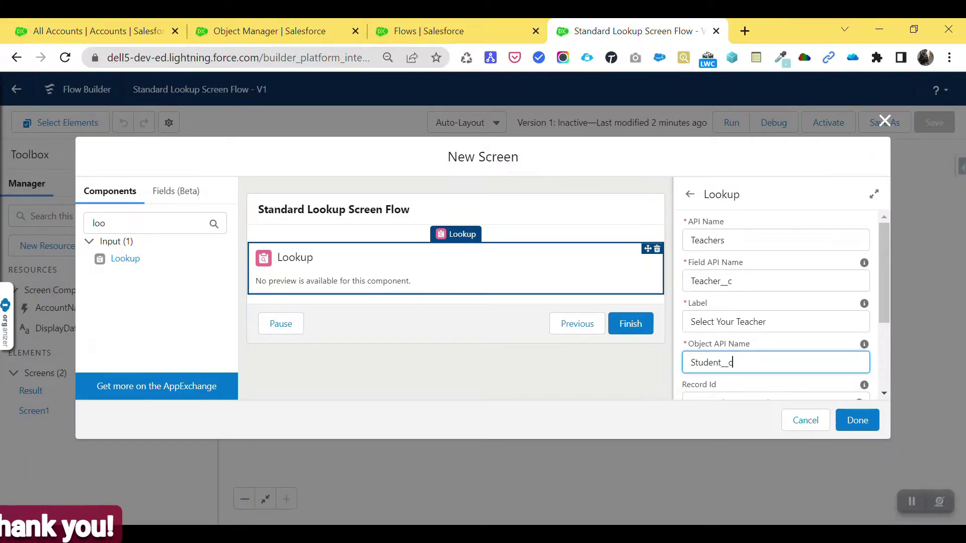
pyautogui.scroll(-2, 775, 304)
pyautogui.click(455, 367)
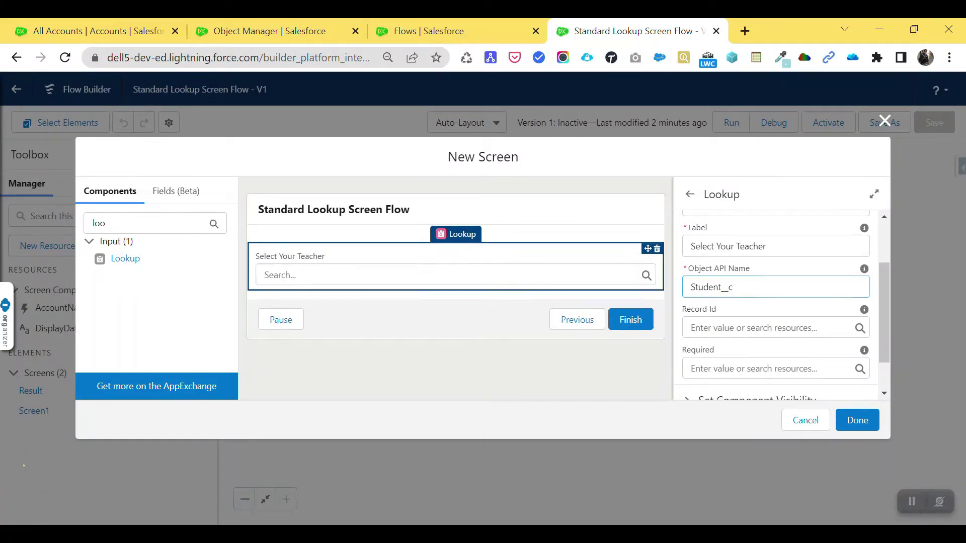
# Step: Review the lookup's settings, finish the Custom Screen element, and save the flow
pyautogui.click(456, 267)
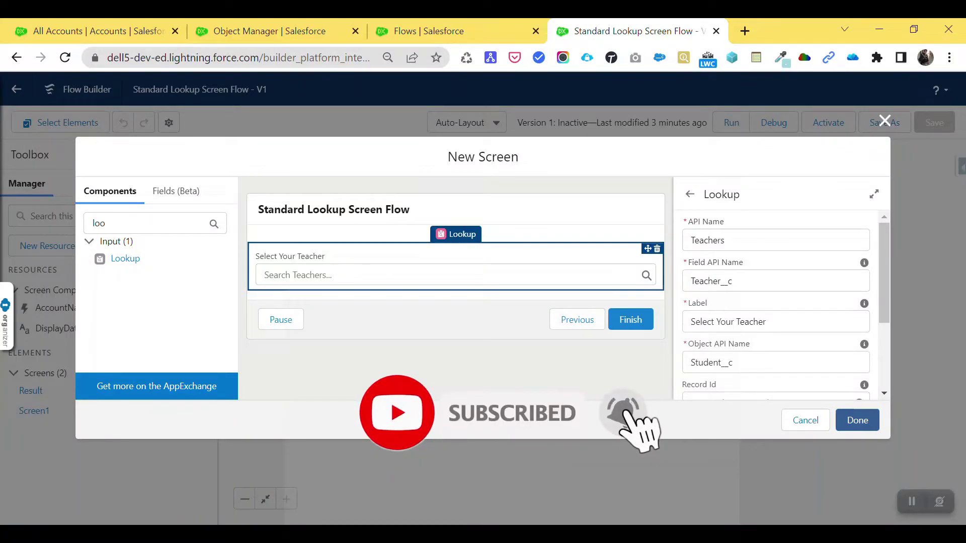
pyautogui.click(857, 421)
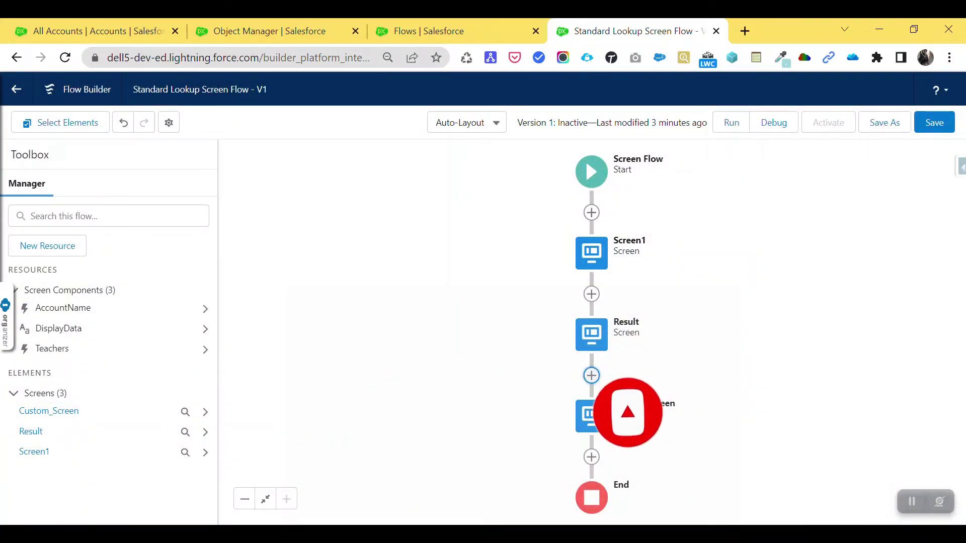
pyautogui.hotkey('ctrl', 's')
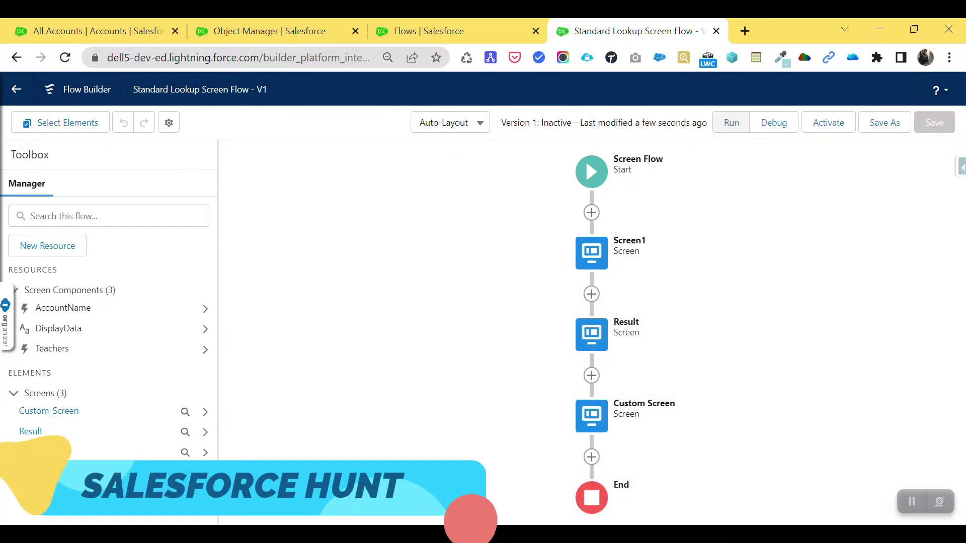
# Step: Run the flow, choose the GenePoint account, and advance to the Result screen to check the record details
pyautogui.click(731, 122)
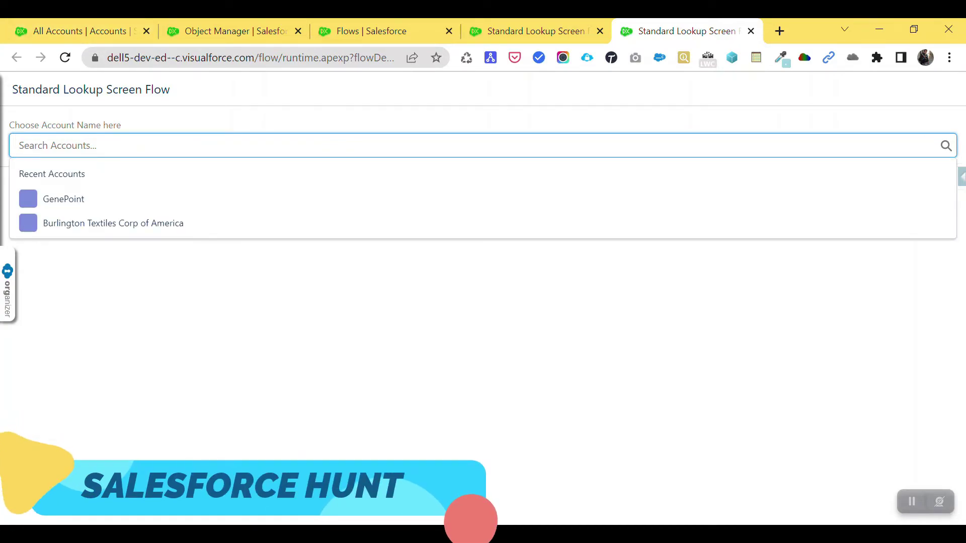
pyautogui.click(64, 199)
pyautogui.click(933, 188)
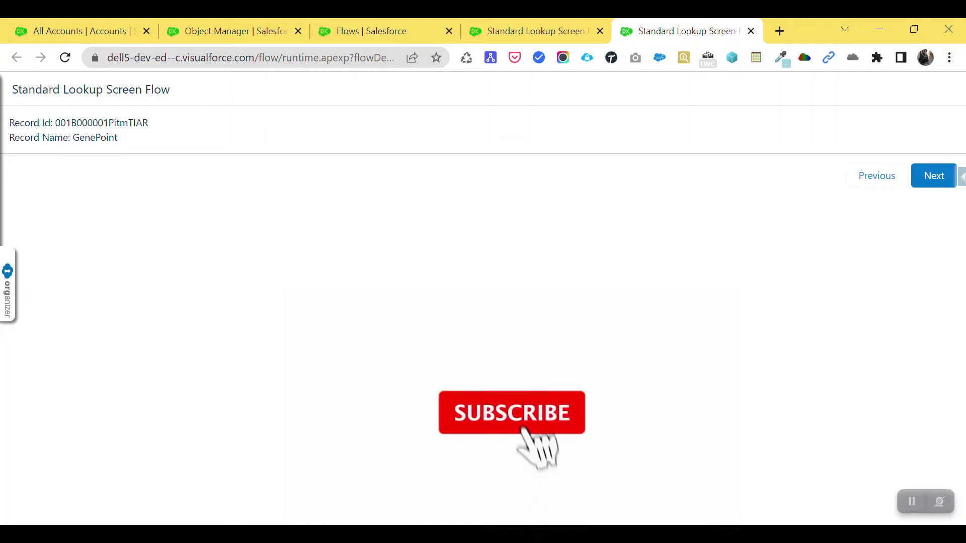
pyautogui.doubleClick(101, 123)
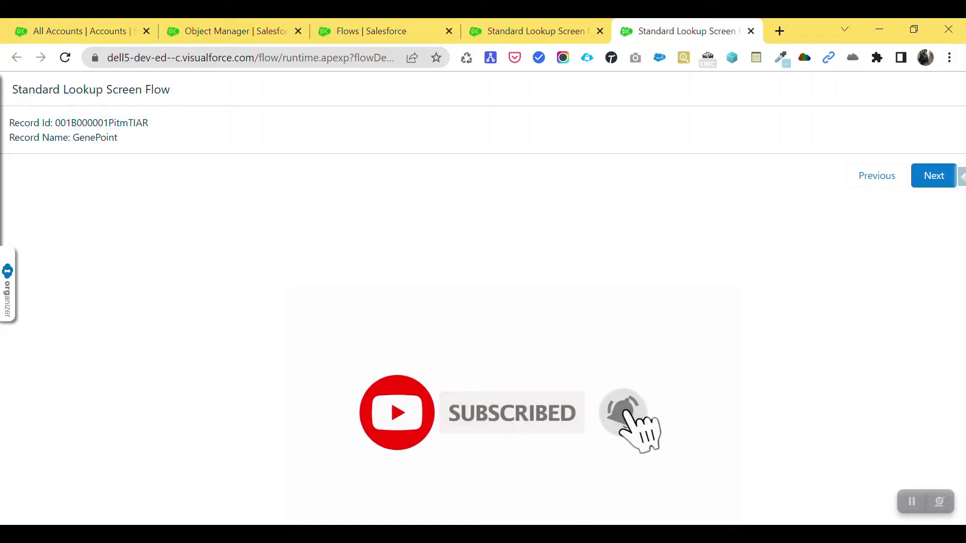